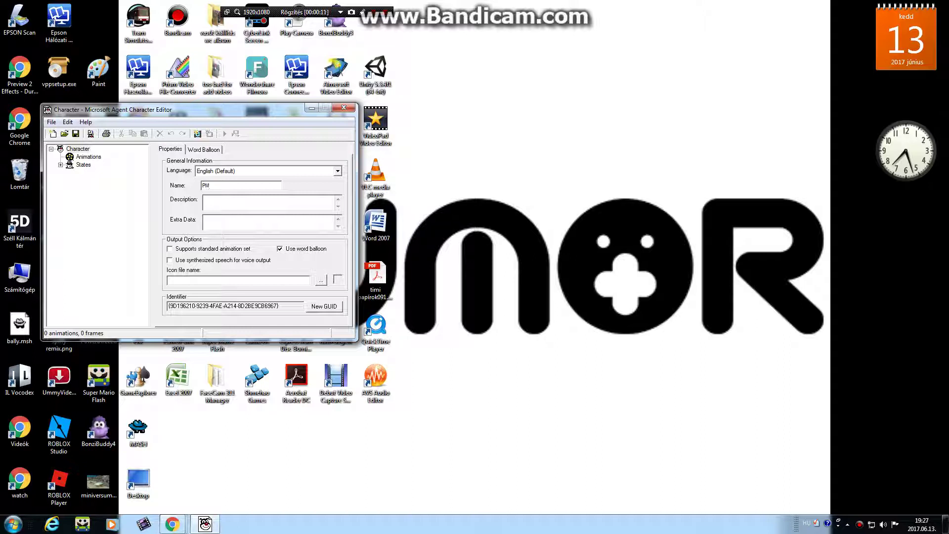
Step: Complete the character's name as PM_Hungary and enable synthesized speech for voice output
{"action": "type", "text": "-"}
{"action": "type", "text": "_"}
{"action": "type", "text": "Hungary"}
{"action": "left_click", "coordinate": [169, 260]}
Step: Choose Mike as the character's synthesized voice
{"action": "left_click", "coordinate": [232, 149]}
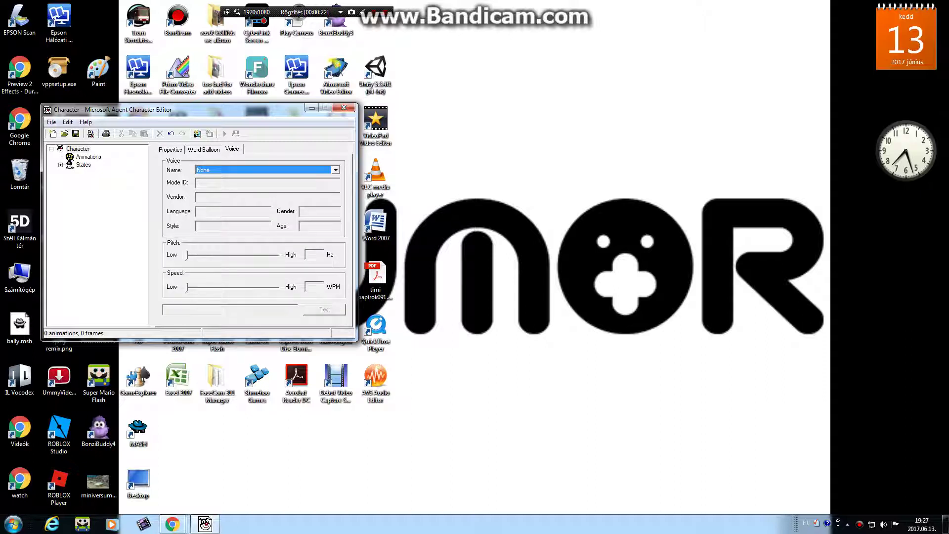
{"action": "left_click", "coordinate": [336, 170]}
{"action": "left_click", "coordinate": [335, 169]}
{"action": "key", "text": "Down"}
{"action": "key", "text": "Down"}
{"action": "key", "text": "Down"}
{"action": "key", "text": "Down"}
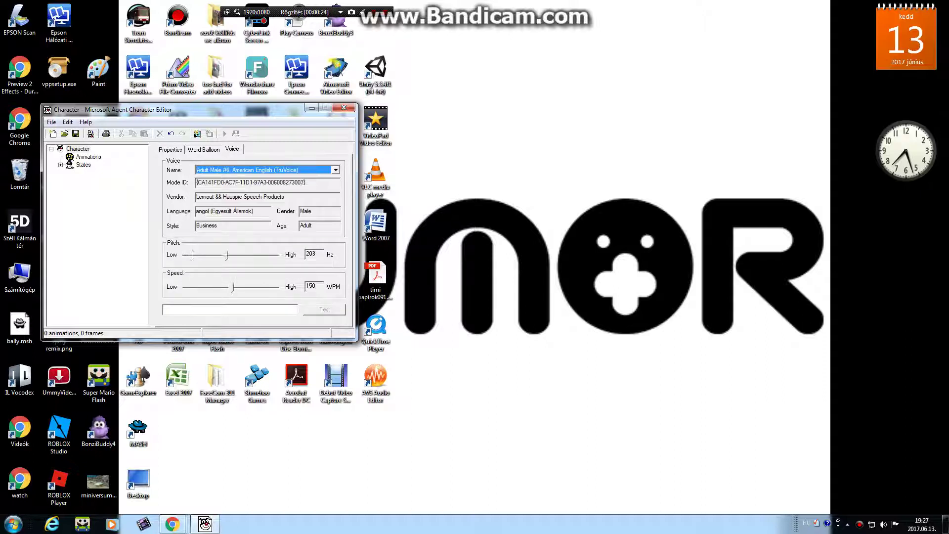
{"action": "key", "text": "Down"}
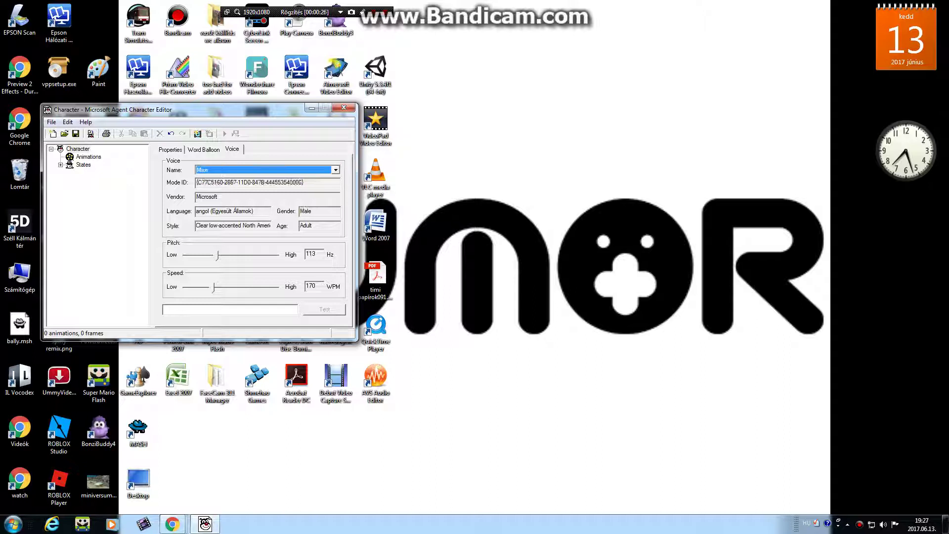
Step: Change the word balloon's font to Calibri
{"action": "key", "text": "ctrl+shift+Tab"}
{"action": "key", "text": "ctrl+shift+Tab"}
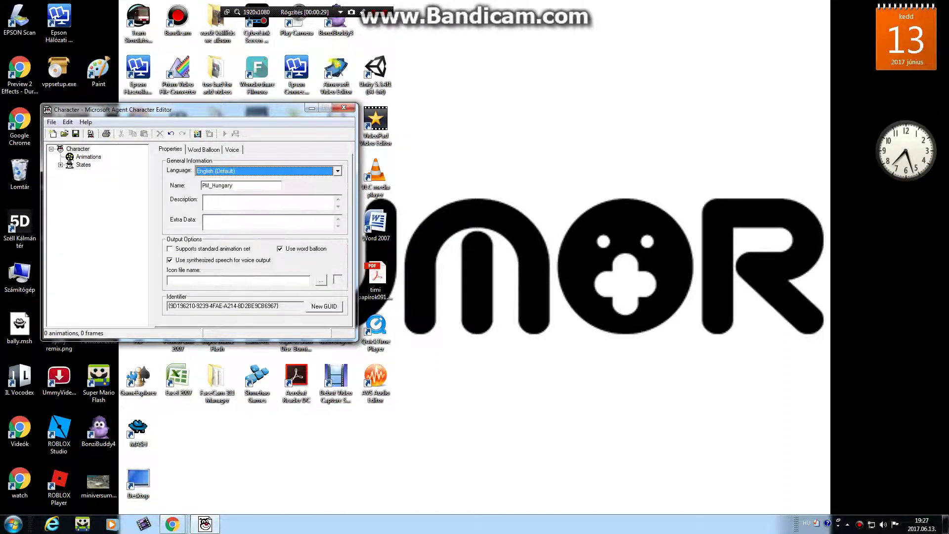
{"action": "key", "text": "ctrl+Tab"}
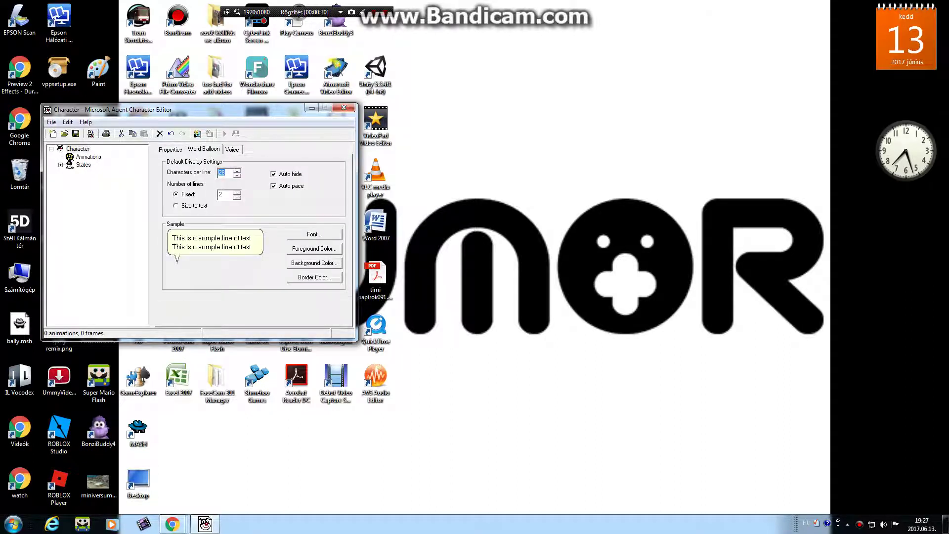
{"action": "left_click", "coordinate": [314, 234]}
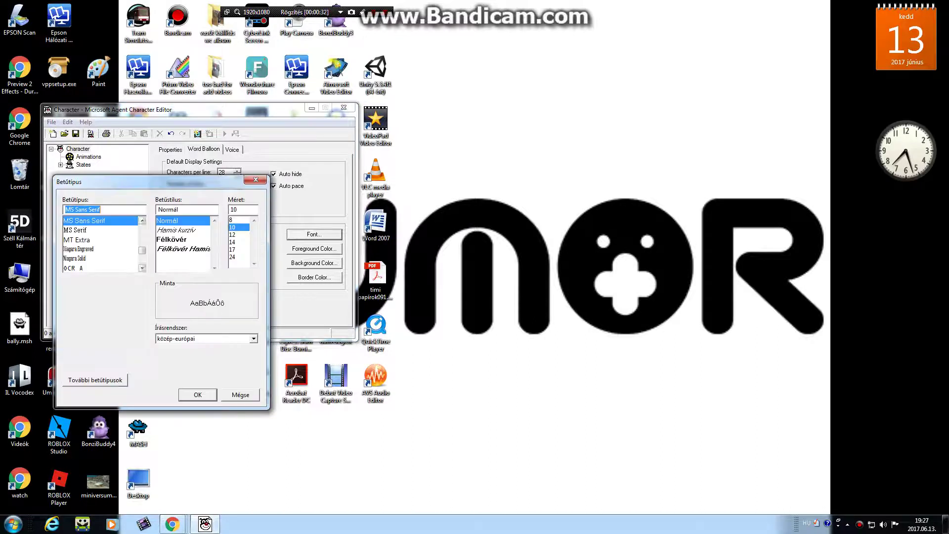
{"action": "left_click_drag", "start_coordinate": [142, 250], "coordinate": [142, 229]}
{"action": "scroll", "coordinate": [101, 244], "scroll_direction": "down", "scroll_amount": 7}
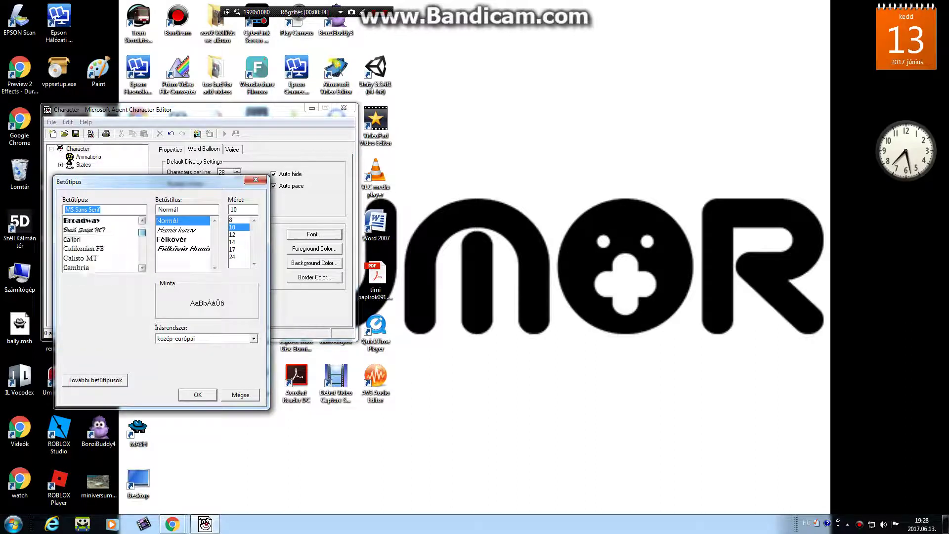
{"action": "left_click_drag", "start_coordinate": [141, 232], "coordinate": [141, 232]}
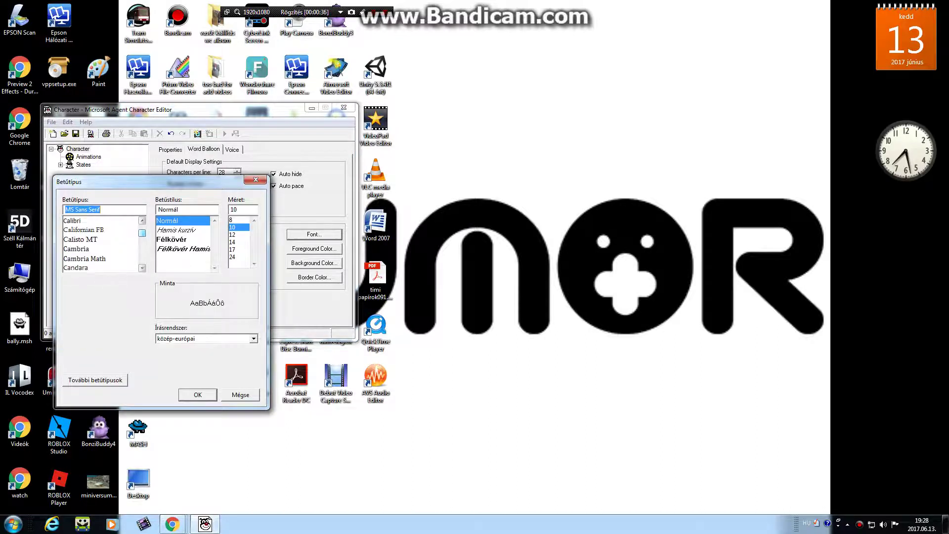
{"action": "left_click", "coordinate": [83, 230]}
{"action": "left_click", "coordinate": [72, 220]}
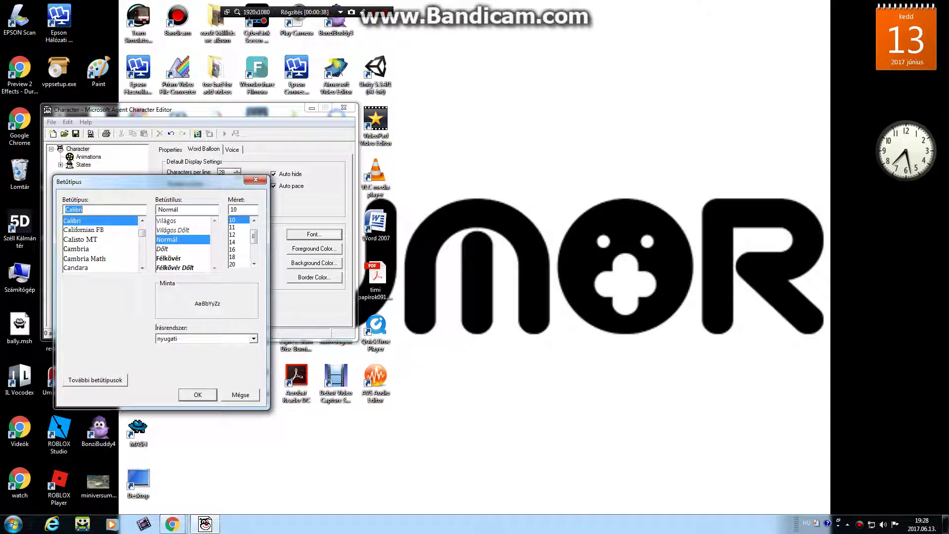
{"action": "key", "text": "Return"}
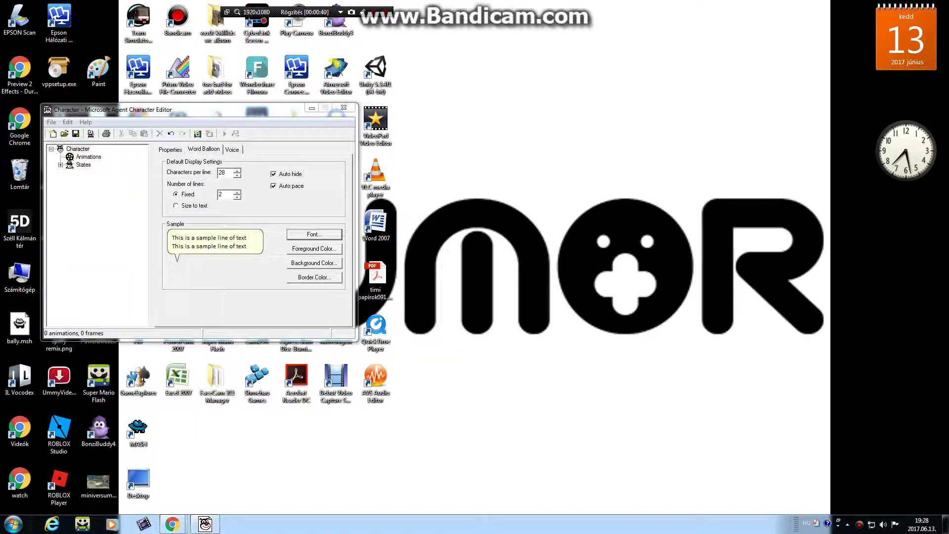
Step: Set the word balloon's foreground color to red
{"action": "left_click", "coordinate": [314, 249]}
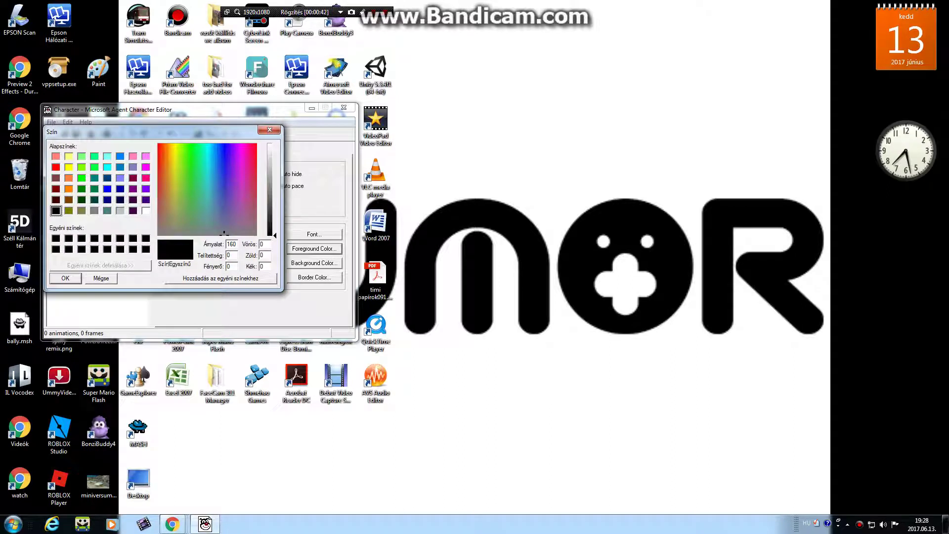
{"action": "left_click", "coordinate": [81, 178]}
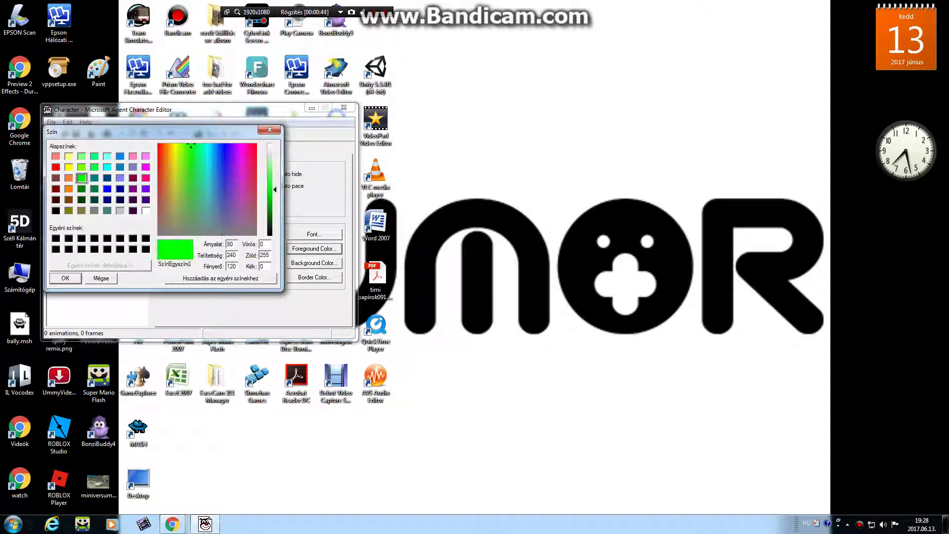
{"action": "left_click", "coordinate": [56, 167]}
{"action": "left_click", "coordinate": [65, 278]}
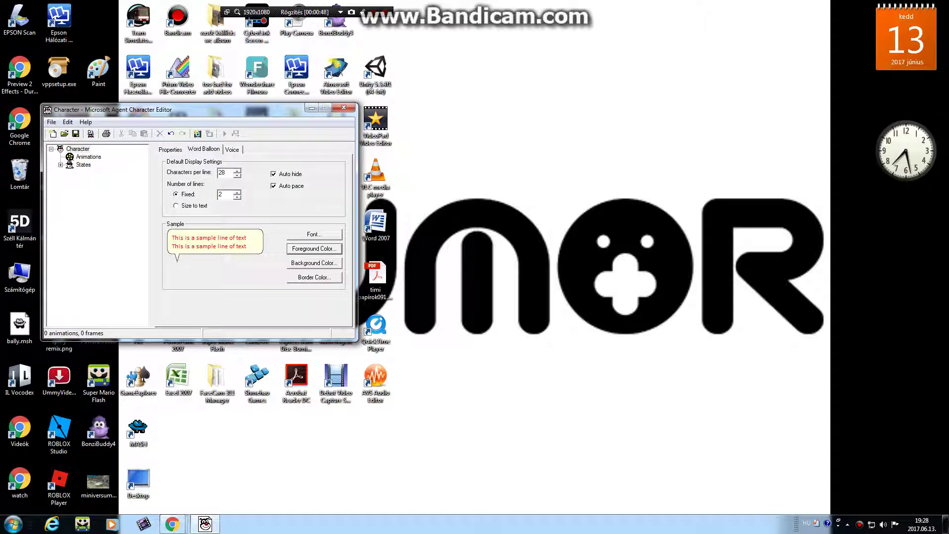
Step: Set the word balloon's foreground color to bright green
{"action": "left_click", "coordinate": [314, 249]}
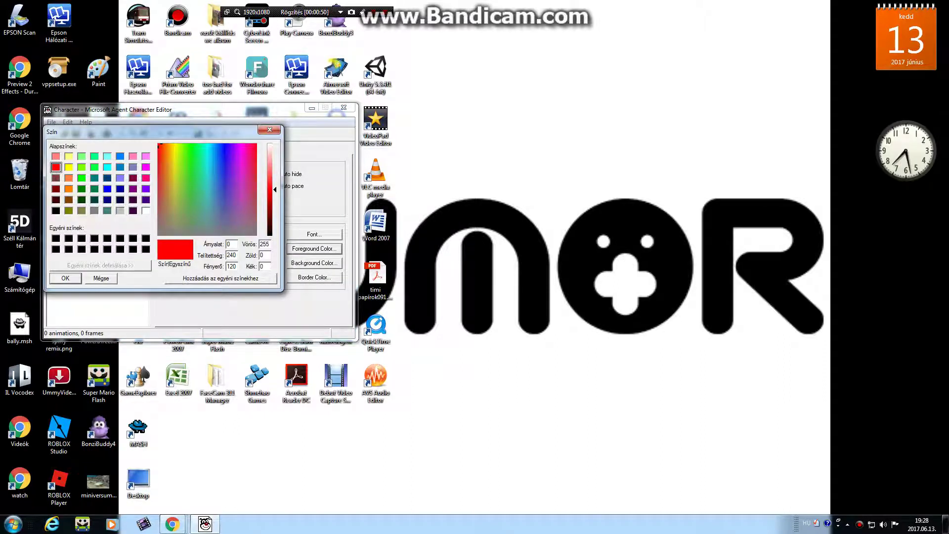
{"action": "left_click", "coordinate": [81, 178]}
{"action": "left_click", "coordinate": [65, 278]}
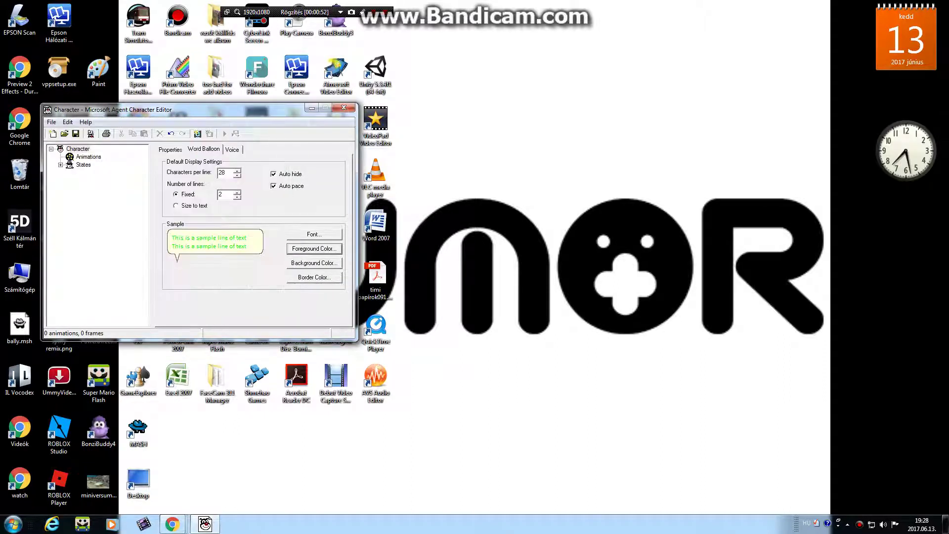
Step: Set the word balloon's background color to white
{"action": "key", "text": "Tab"}
{"action": "key", "text": "Return"}
{"action": "left_click", "coordinate": [146, 211]}
{"action": "key", "text": "Return"}
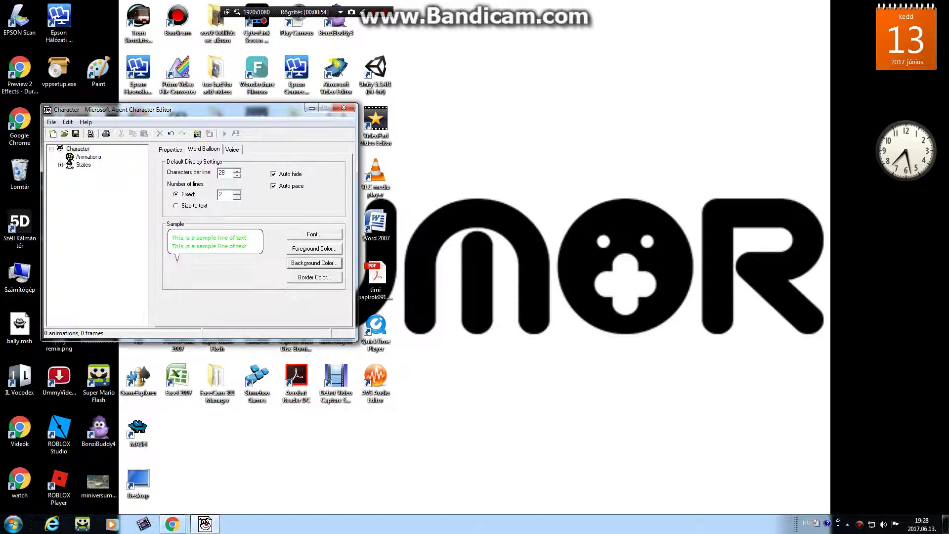
Step: Set the word balloon's border color to red
{"action": "key", "text": "Tab"}
{"action": "key", "text": "Return"}
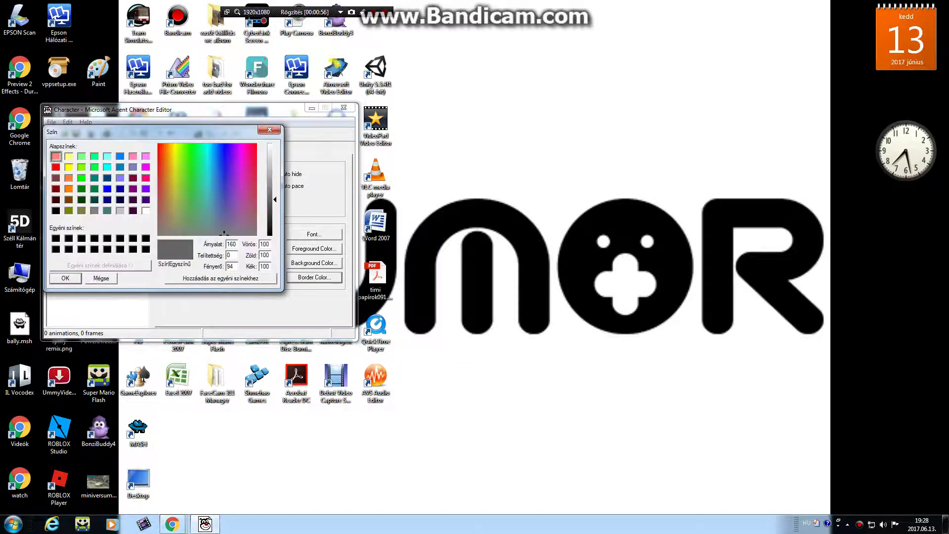
{"action": "left_click", "coordinate": [56, 211]}
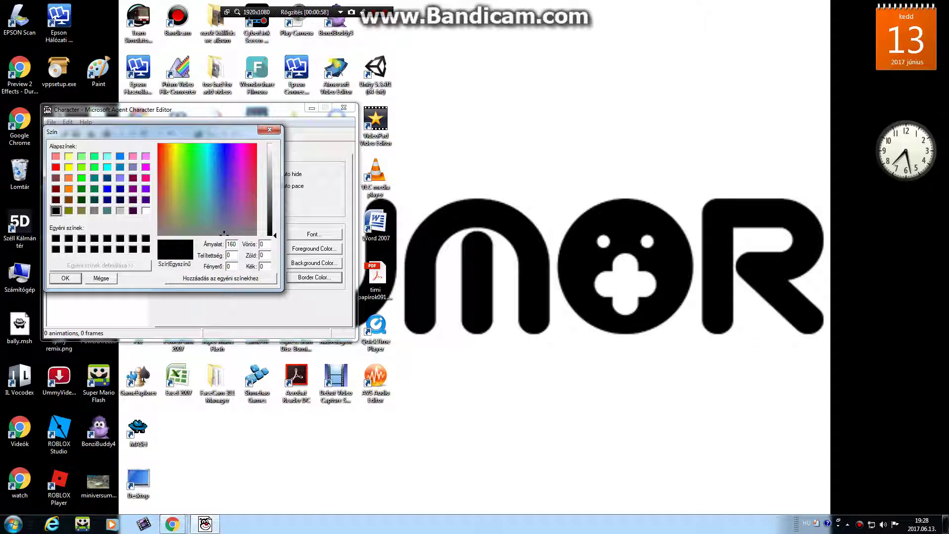
{"action": "left_click", "coordinate": [56, 167]}
{"action": "left_click", "coordinate": [65, 278]}
{"action": "key", "text": "Return"}
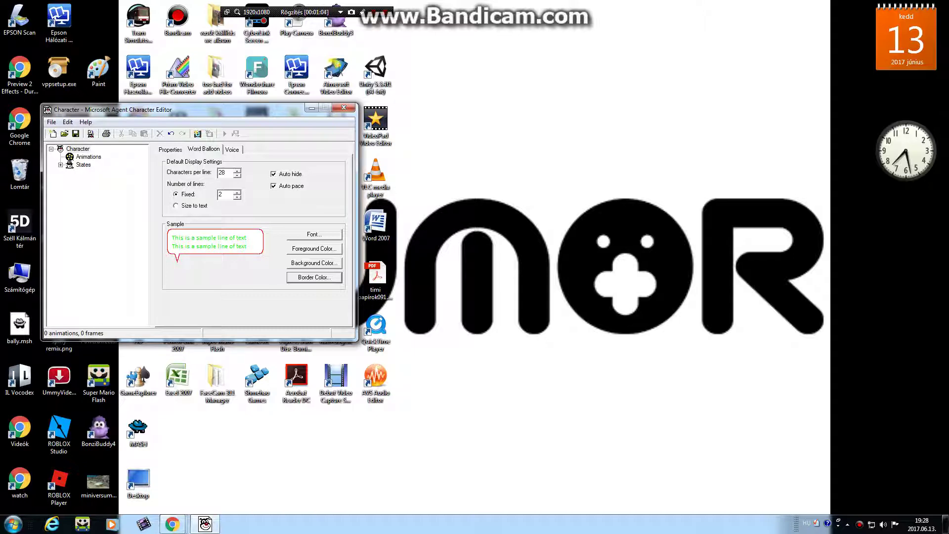
Step: Add a new animation to the character and name it Alert
{"action": "left_click", "coordinate": [88, 156]}
{"action": "right_click", "coordinate": [79, 156]}
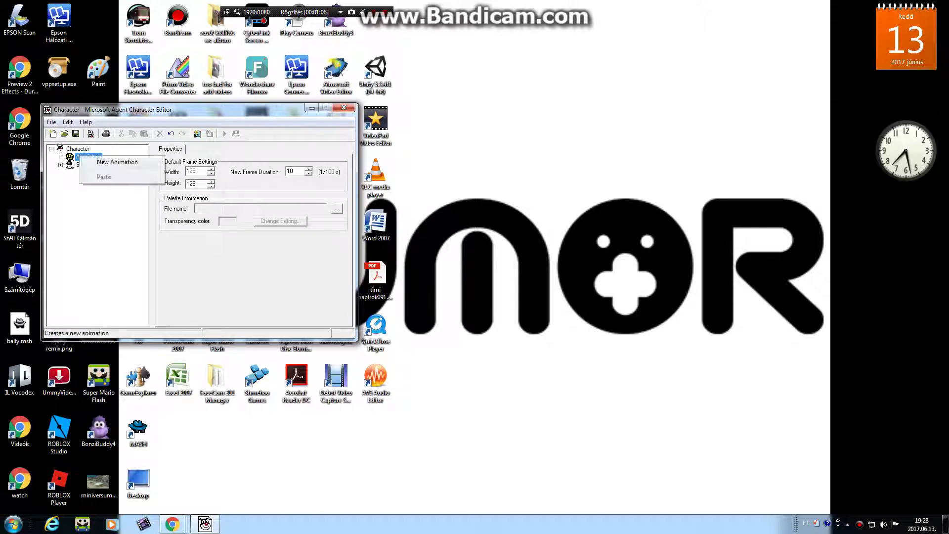
{"action": "left_click", "coordinate": [111, 163]}
{"action": "type", "text": "A"}
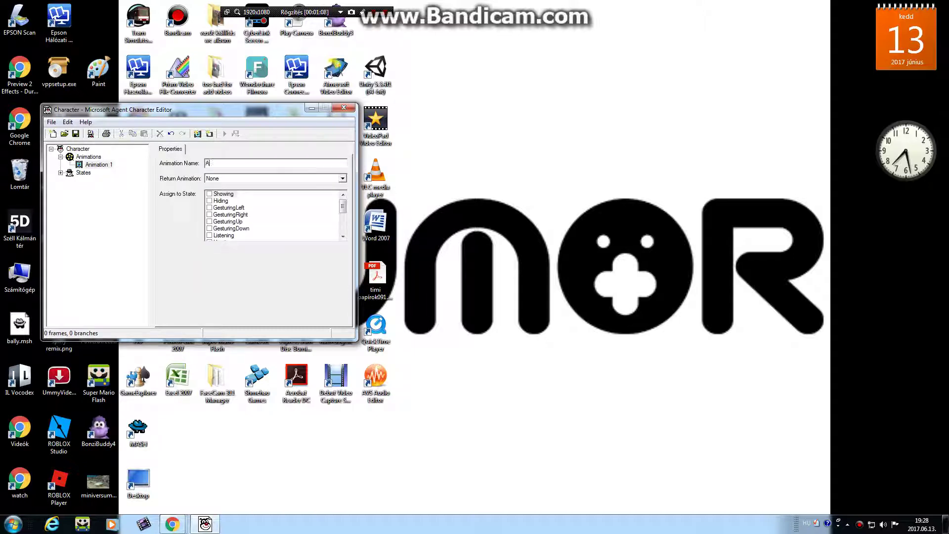
{"action": "type", "text": "lert"}
{"action": "key", "text": "Return"}
Step: Start creating frames from image files for the Alert animation and switch the file browser to drive D:
{"action": "right_click", "coordinate": [91, 161]}
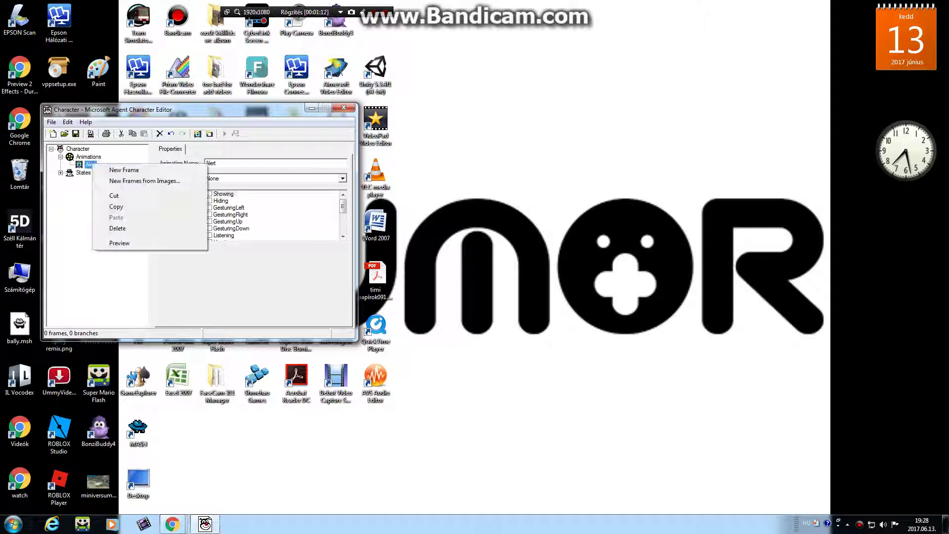
{"action": "right_click", "coordinate": [76, 157]}
{"action": "right_click", "coordinate": [80, 165]}
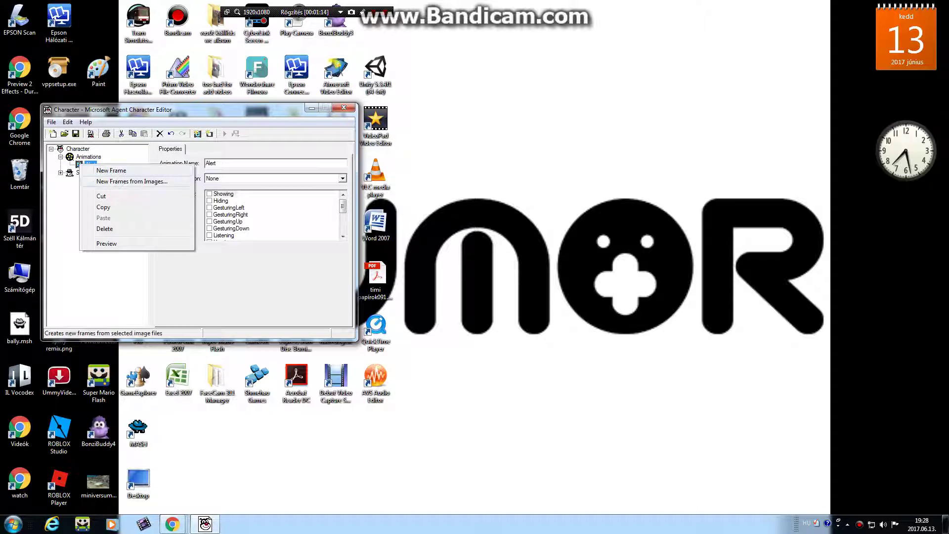
{"action": "left_click", "coordinate": [131, 181]}
{"action": "left_click", "coordinate": [116, 155]}
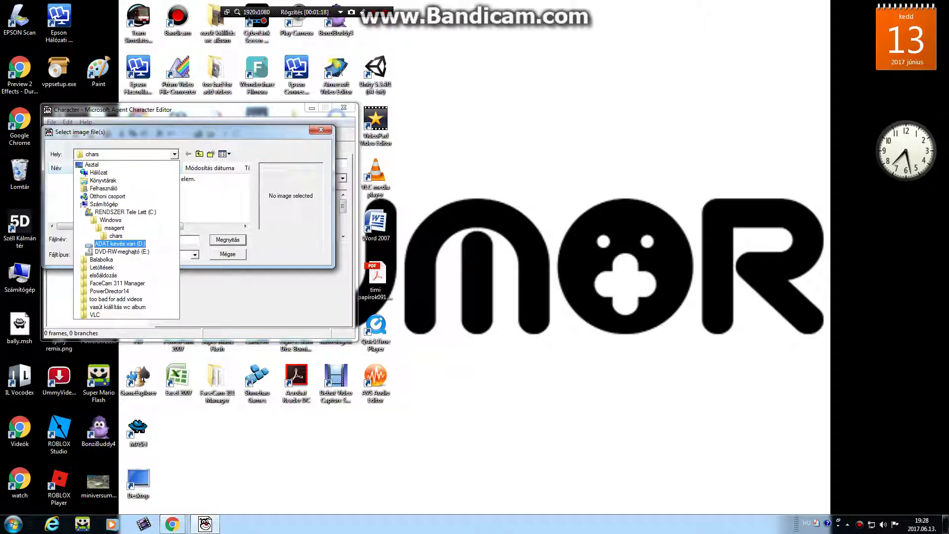
{"action": "left_click", "coordinate": [120, 243]}
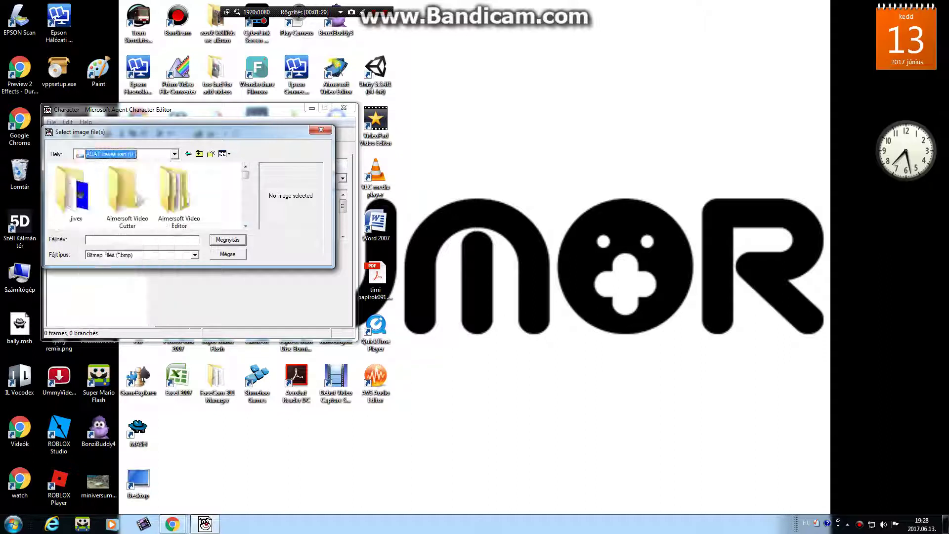
Step: Add Alert.bmp from D:\Mah Gallery\My MASH Characters Pack\PM Hungary as the Alert animation's frame, and adjust the character size to the image
{"action": "left_click", "coordinate": [245, 226]}
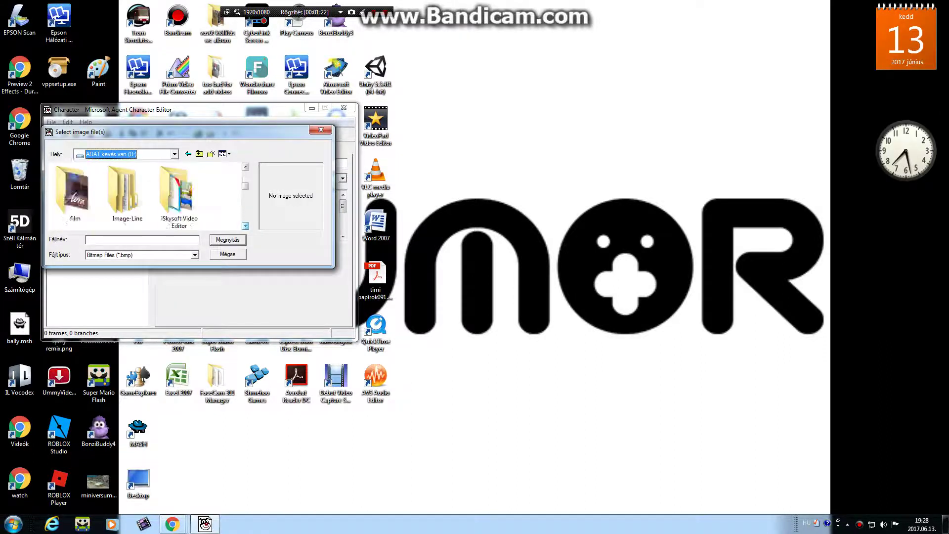
{"action": "left_click", "coordinate": [245, 226]}
{"action": "left_click", "coordinate": [245, 226]}
{"action": "left_click", "coordinate": [245, 226]}
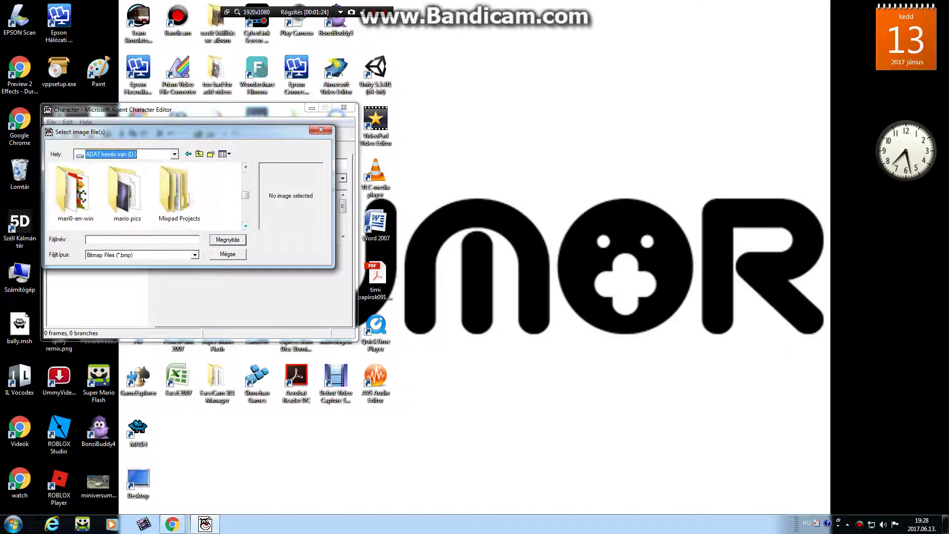
{"action": "left_click", "coordinate": [245, 167]}
{"action": "left_click", "coordinate": [246, 167]}
{"action": "double_click", "coordinate": [127, 214]}
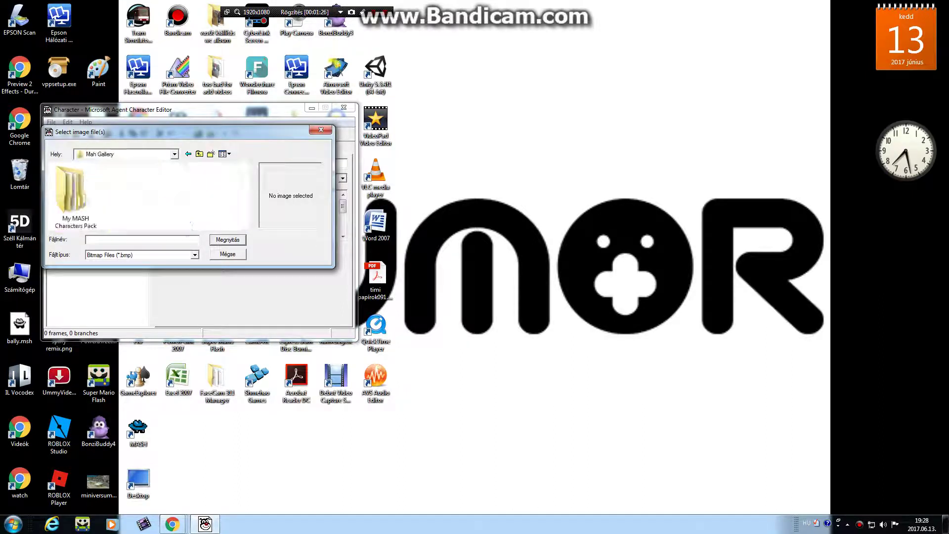
{"action": "double_click", "coordinate": [70, 194]}
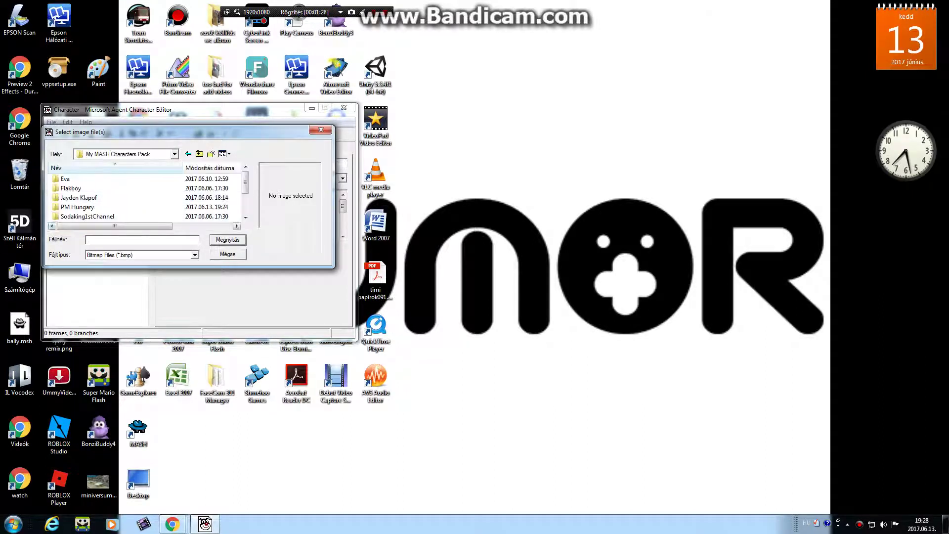
{"action": "double_click", "coordinate": [77, 207]}
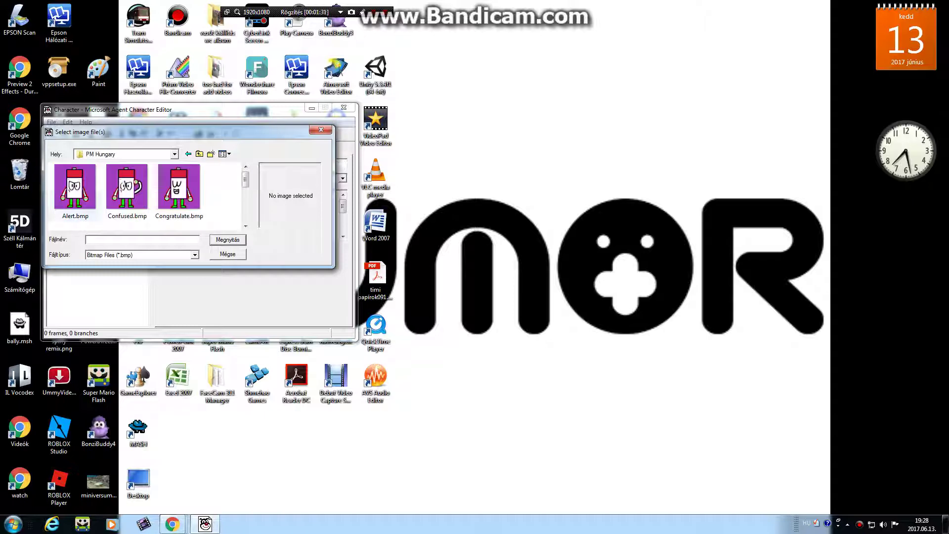
{"action": "double_click", "coordinate": [74, 188]}
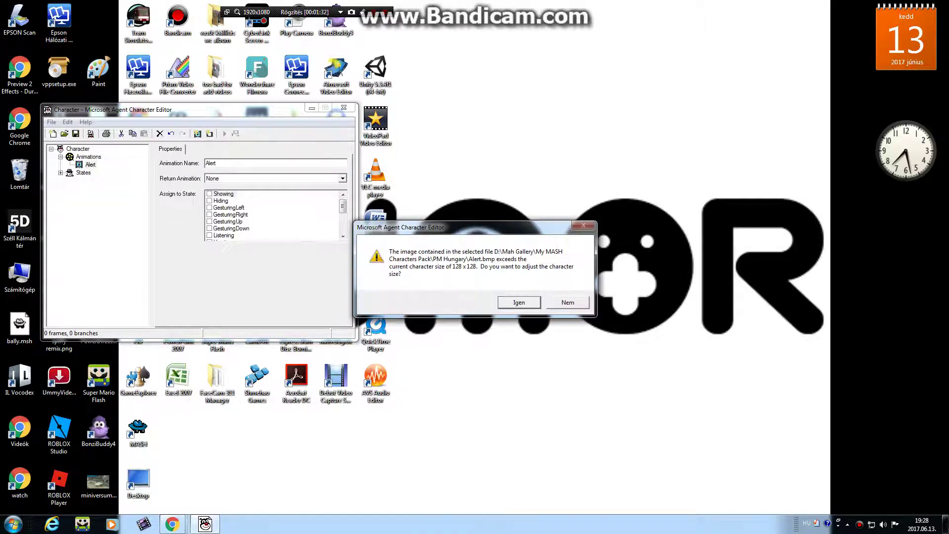
{"action": "key", "text": "Return"}
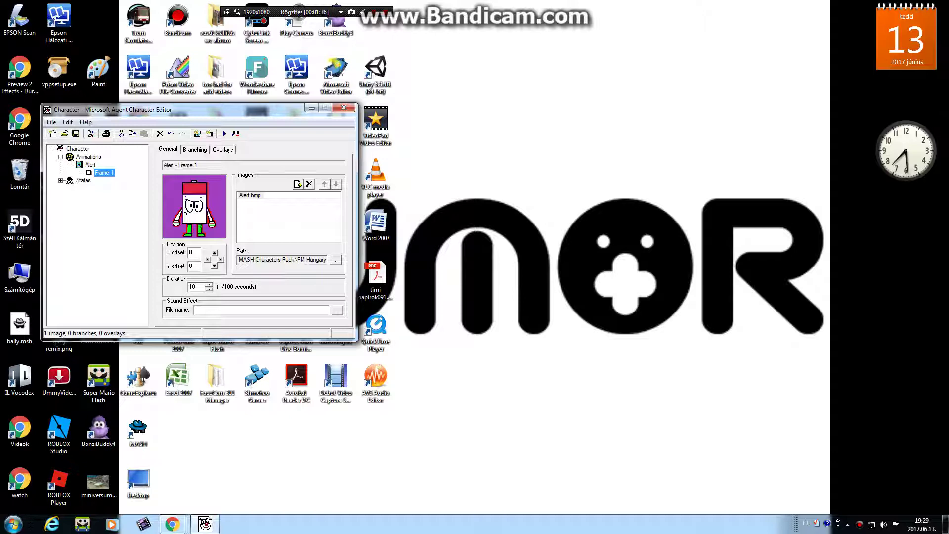
Step: Add a second animation to the character and name it Confused
{"action": "left_click", "coordinate": [87, 156]}
{"action": "right_click", "coordinate": [88, 156]}
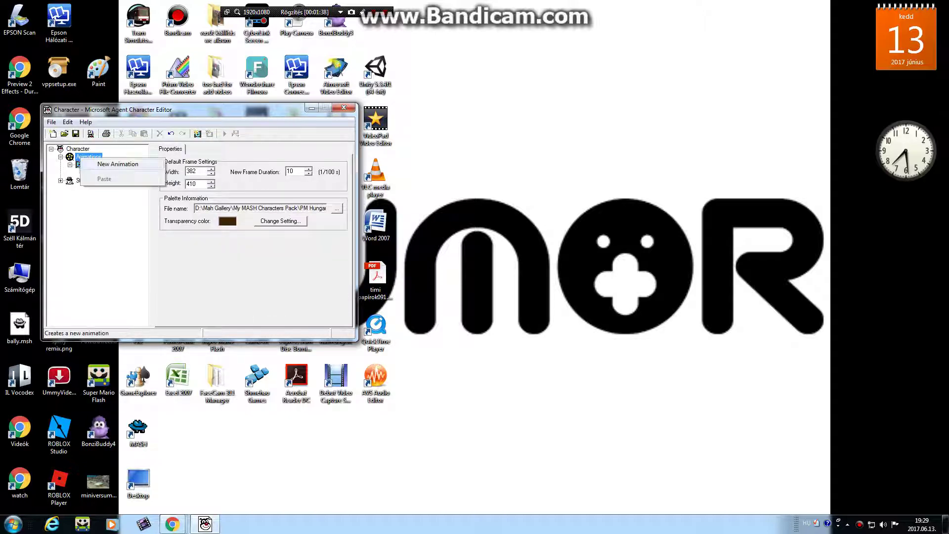
{"action": "left_click", "coordinate": [114, 161]}
{"action": "type", "text": "C"}
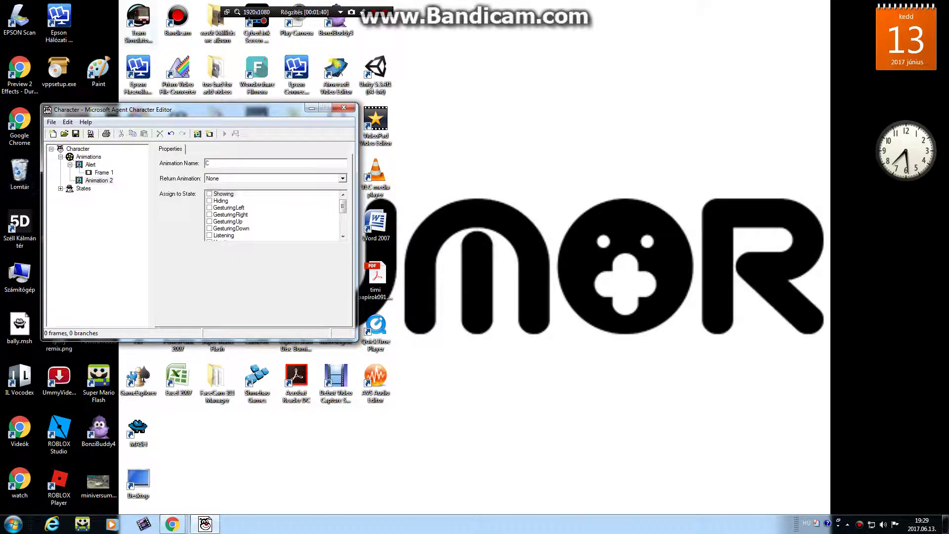
{"action": "type", "text": "onfused"}
{"action": "key", "text": "Return"}
Step: Create the Confused animation's frame from the image Confused.bmp
{"action": "right_click", "coordinate": [94, 180]}
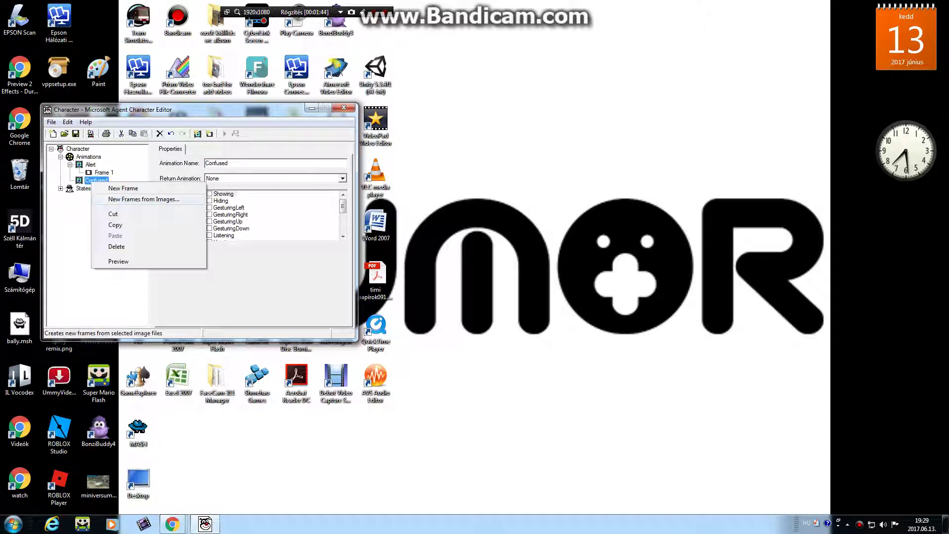
{"action": "left_click", "coordinate": [128, 194]}
{"action": "double_click", "coordinate": [127, 190]}
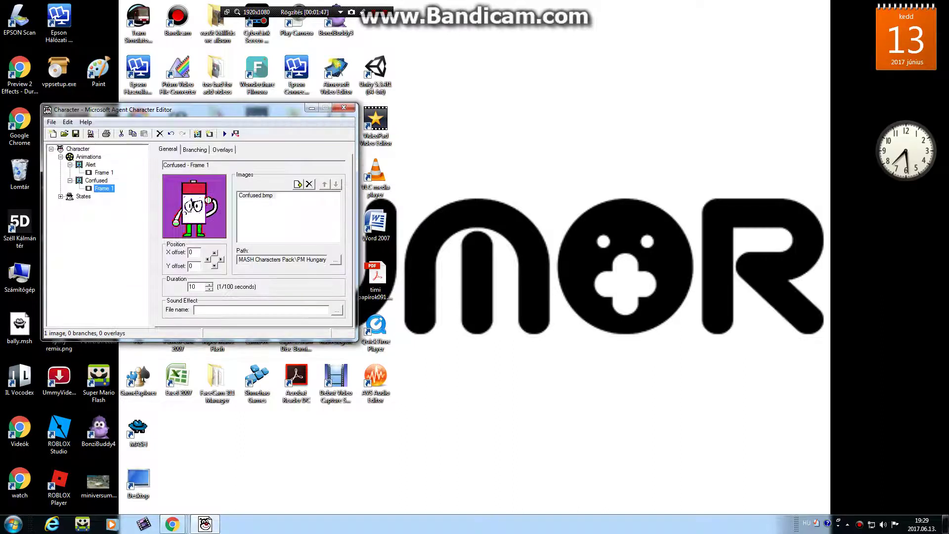
Step: Add a third animation to the character and name it Congratulate
{"action": "right_click", "coordinate": [91, 157]}
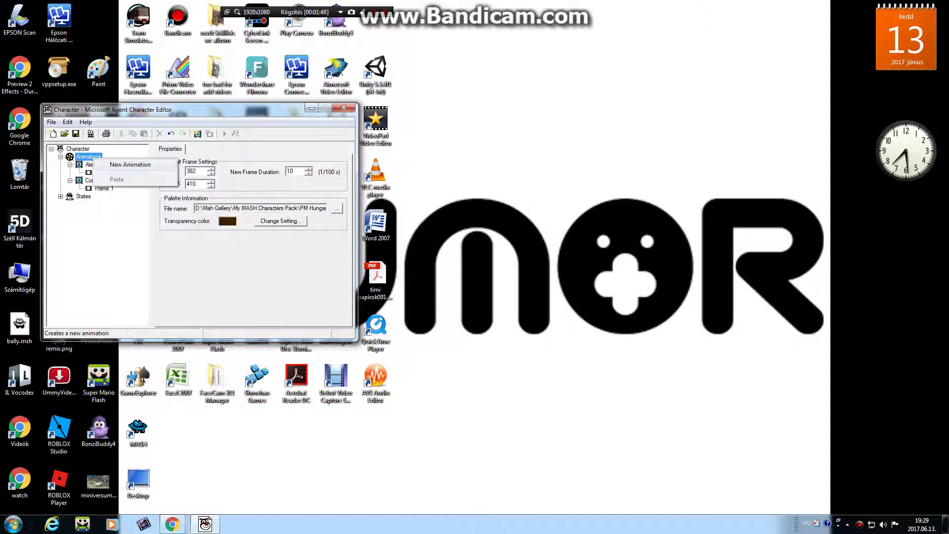
{"action": "left_click", "coordinate": [123, 165]}
{"action": "type", "text": "Co"}
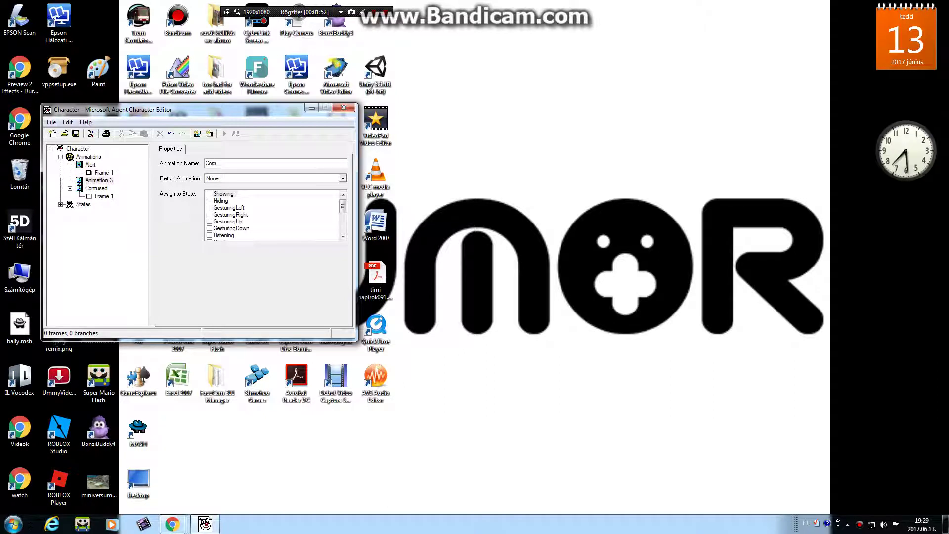
{"action": "type", "text": "m"}
{"action": "key", "text": "BackSpace"}
{"action": "type", "text": "ngratulate"}
{"action": "left_click", "coordinate": [99, 179]}
Step: Create the Congratulate animation's frame from the image Congratulate.bmp
{"action": "right_click", "coordinate": [103, 196]}
{"action": "left_click", "coordinate": [148, 214]}
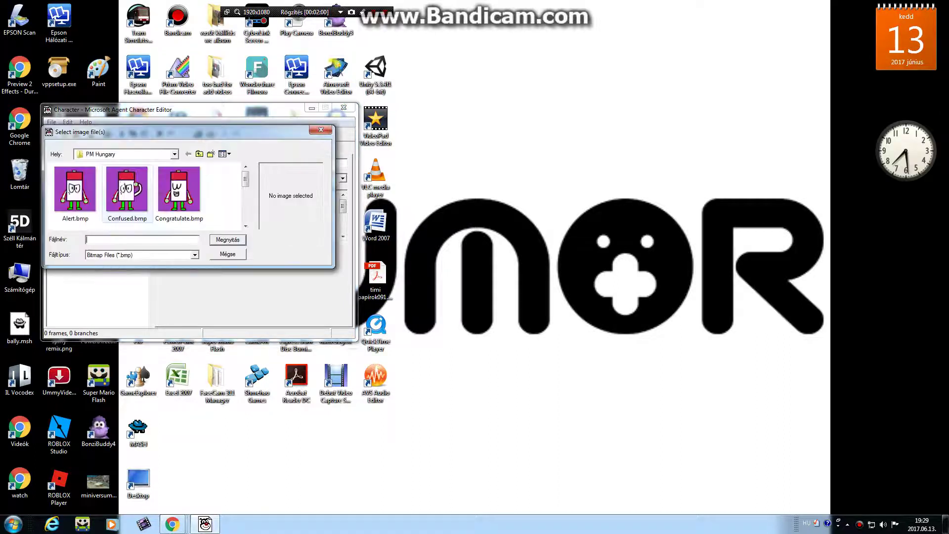
{"action": "double_click", "coordinate": [179, 191]}
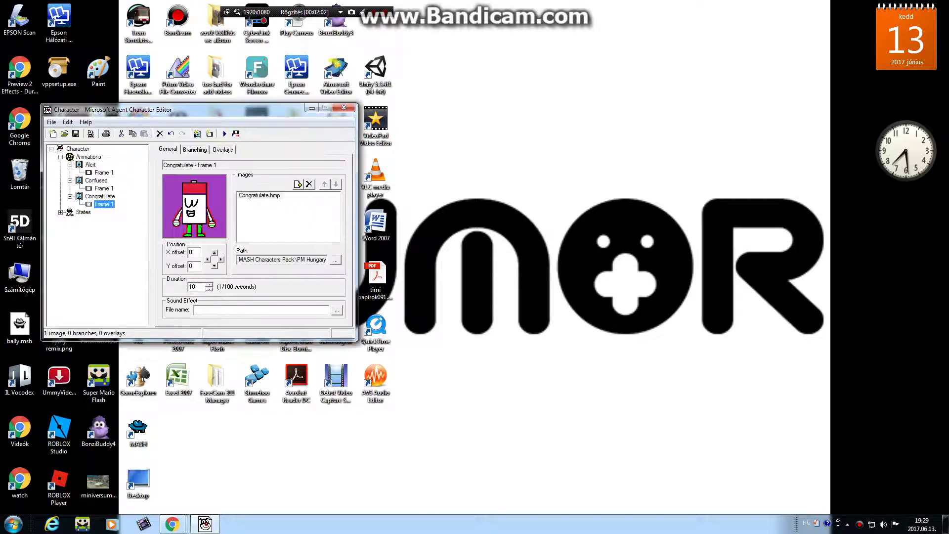
Step: Add an animation named Read and create its frame from the image Read.bmp
{"action": "right_click", "coordinate": [99, 157]}
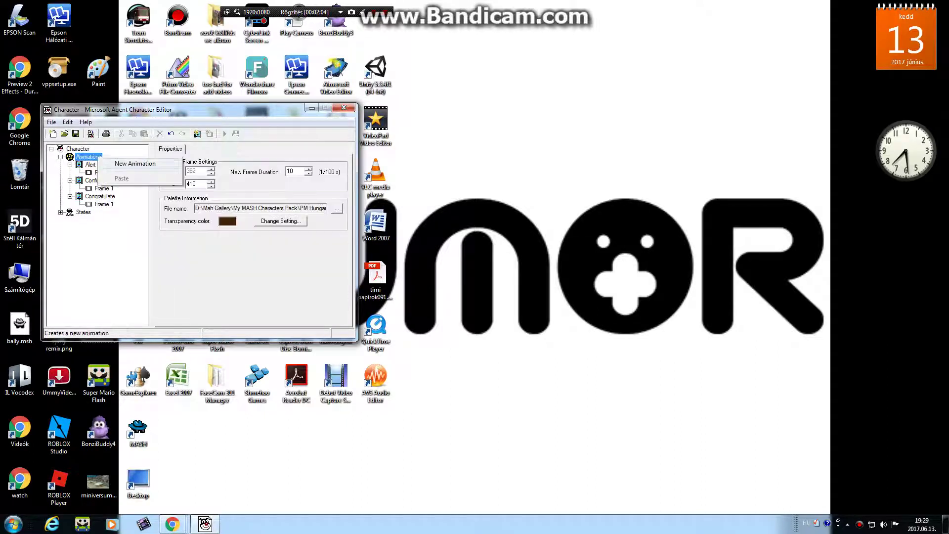
{"action": "left_click", "coordinate": [129, 164]}
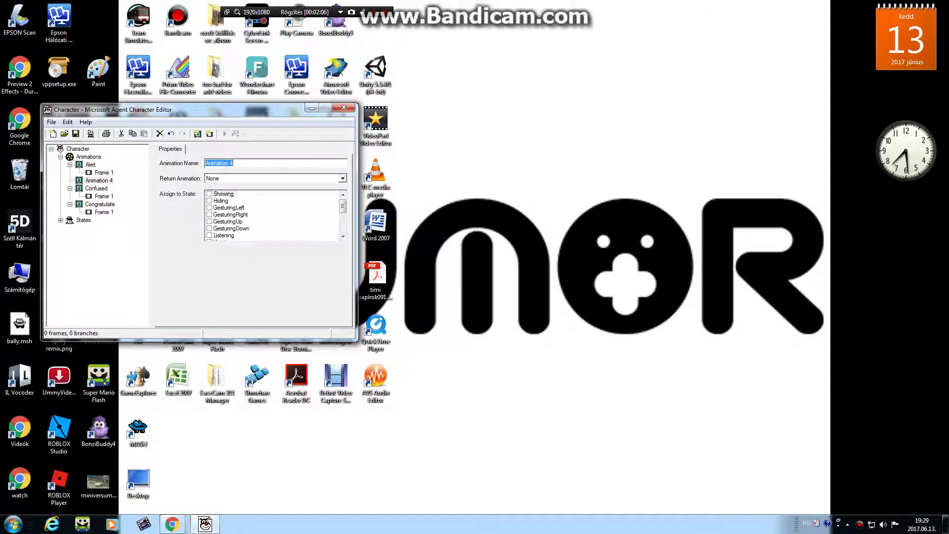
{"action": "type", "text": "Read"}
{"action": "key", "text": "Return"}
{"action": "right_click", "coordinate": [94, 210]}
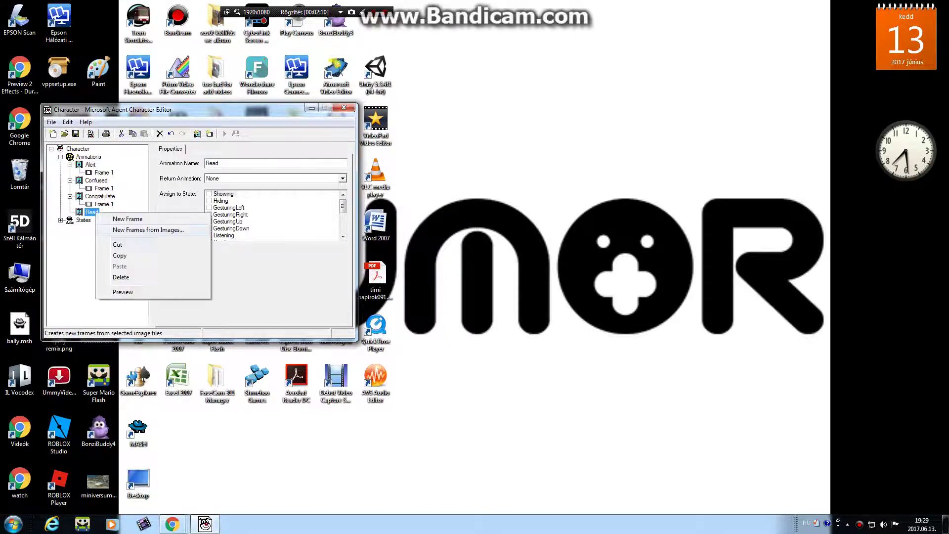
{"action": "left_click", "coordinate": [123, 224]}
{"action": "left_click", "coordinate": [245, 226]}
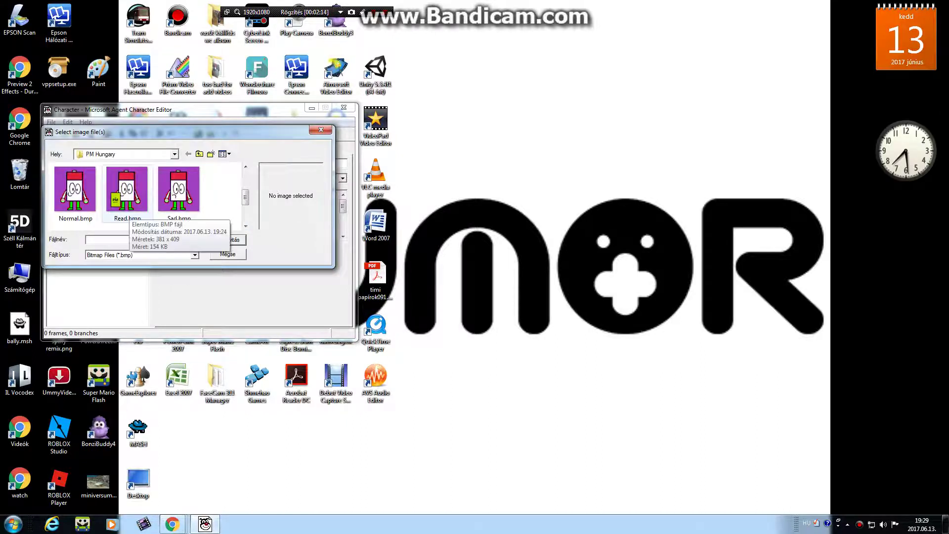
{"action": "double_click", "coordinate": [126, 191]}
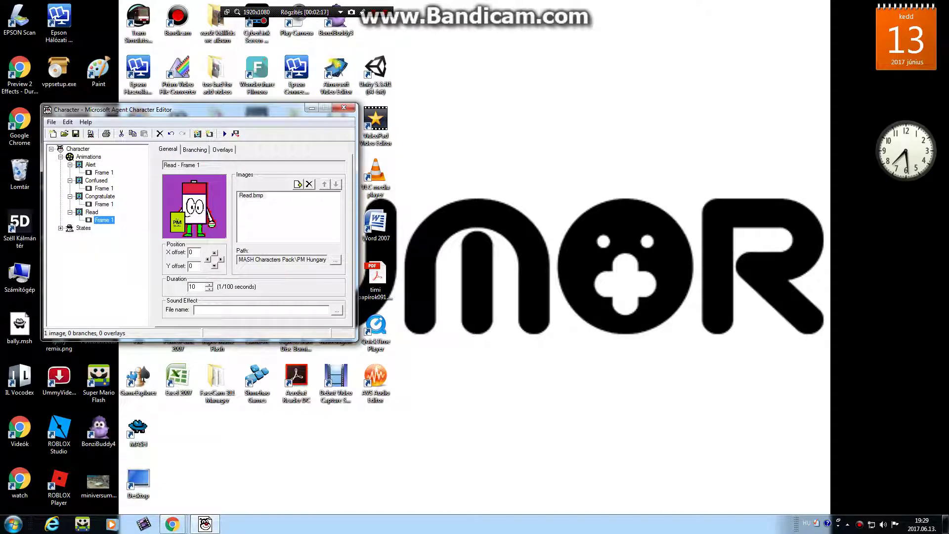
Step: Add an animation named Sad and create its frame from the image Sad.bmp
{"action": "key", "text": "ctrl+a"}
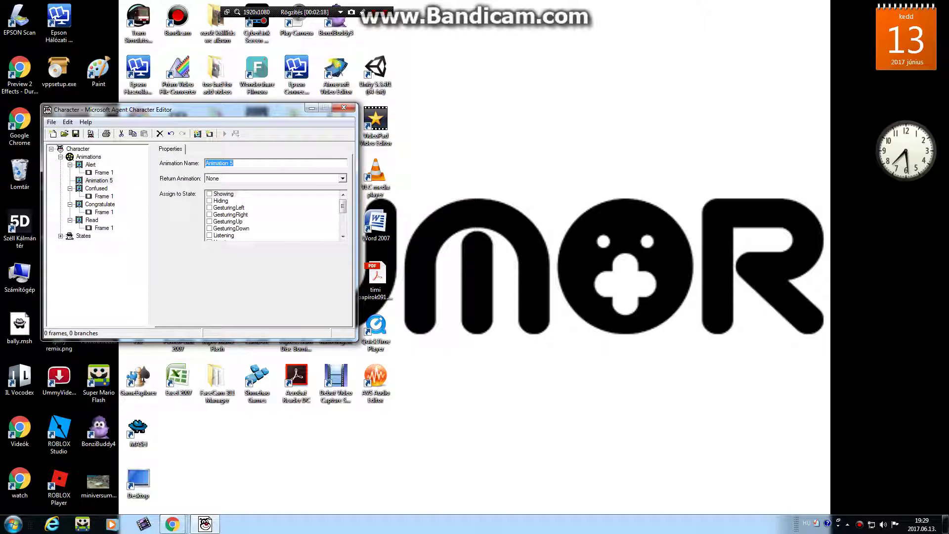
{"action": "type", "text": "Sad"}
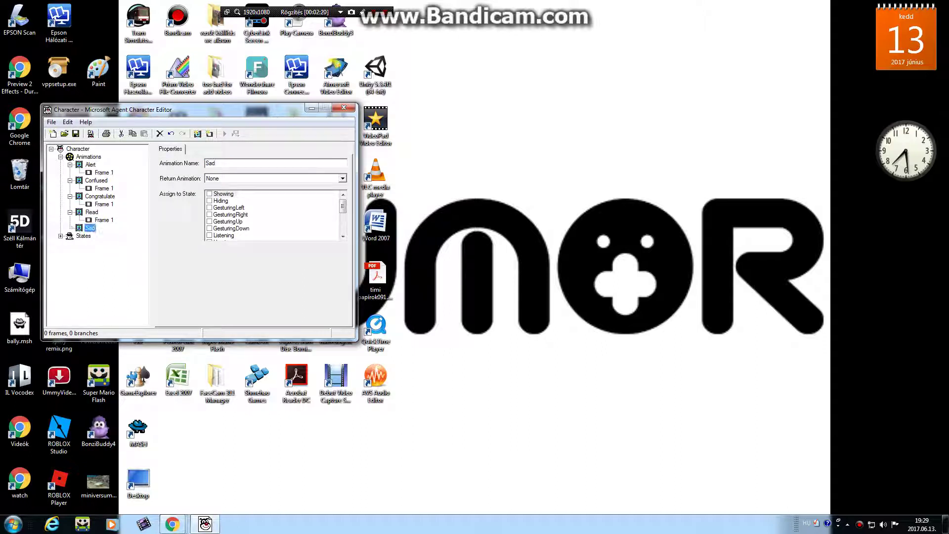
{"action": "right_click", "coordinate": [91, 227]}
{"action": "left_click", "coordinate": [114, 244]}
{"action": "left_click_drag", "start_coordinate": [245, 179], "coordinate": [245, 199]}
{"action": "double_click", "coordinate": [179, 188]}
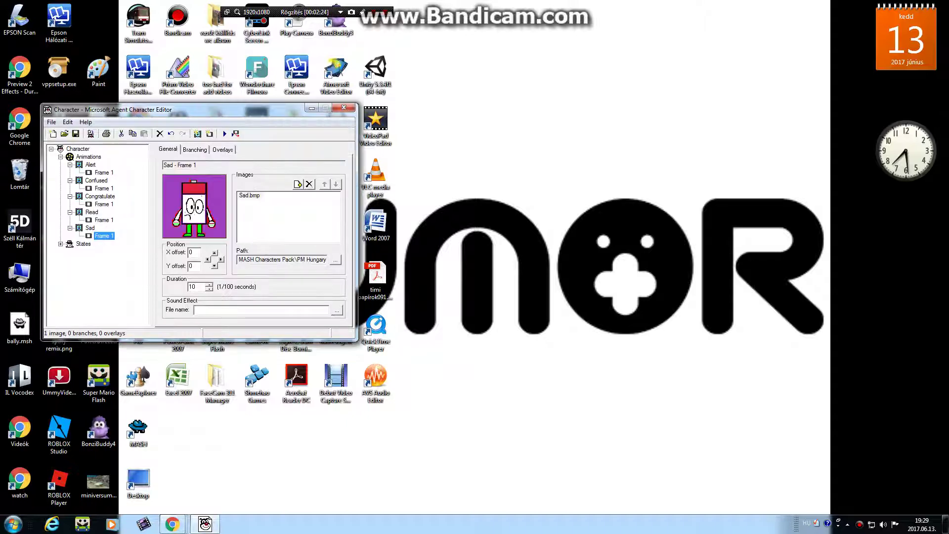
Step: Add an animation named Uncertain and create its frame from the image Uncertain.bmp
{"action": "right_click", "coordinate": [88, 157]}
{"action": "left_click", "coordinate": [113, 162]}
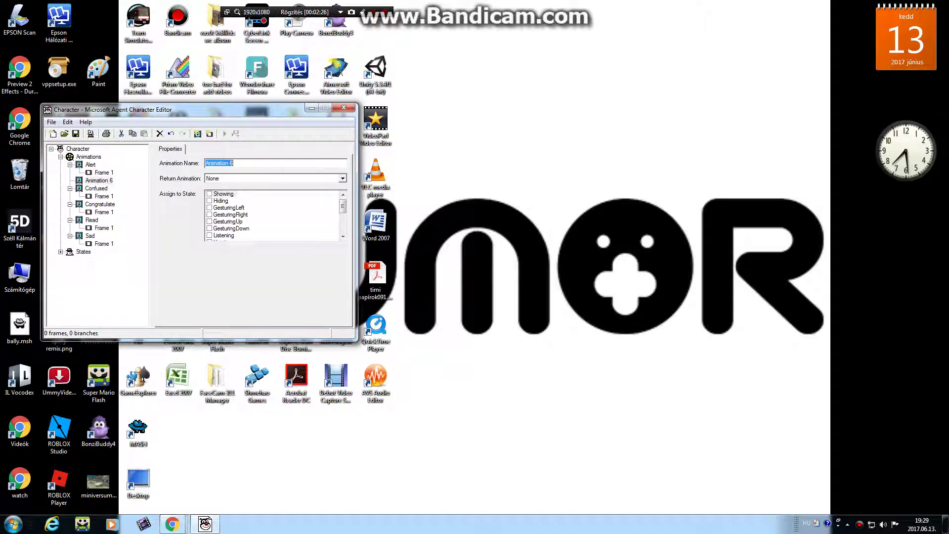
{"action": "type", "text": "Uncertain"}
{"action": "right_click", "coordinate": [88, 180]}
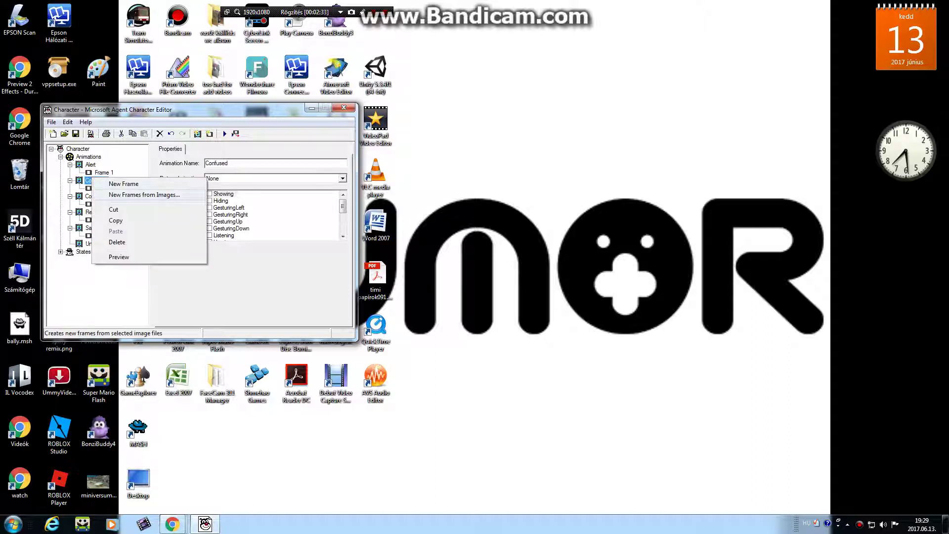
{"action": "right_click", "coordinate": [89, 244]}
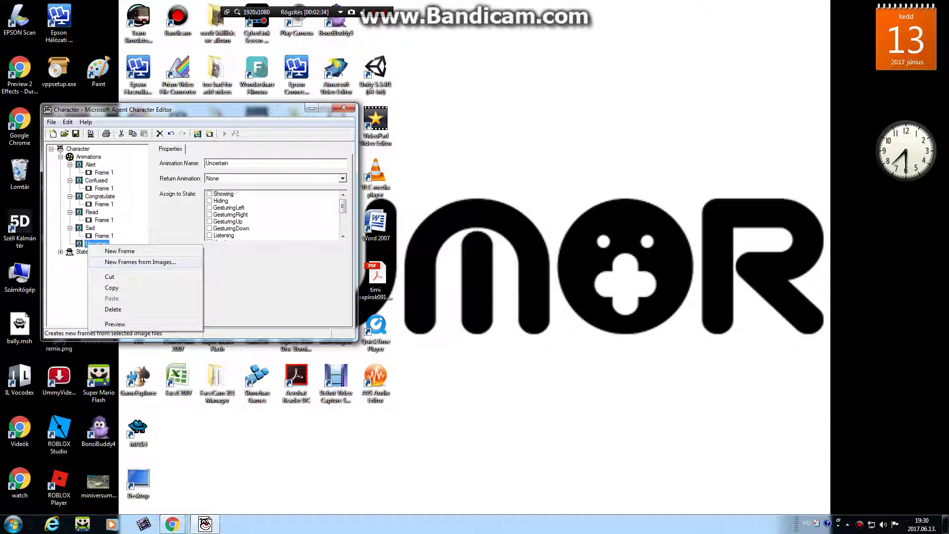
{"action": "left_click", "coordinate": [140, 262]}
{"action": "scroll", "coordinate": [149, 195], "scroll_direction": "down", "scroll_amount": 2}
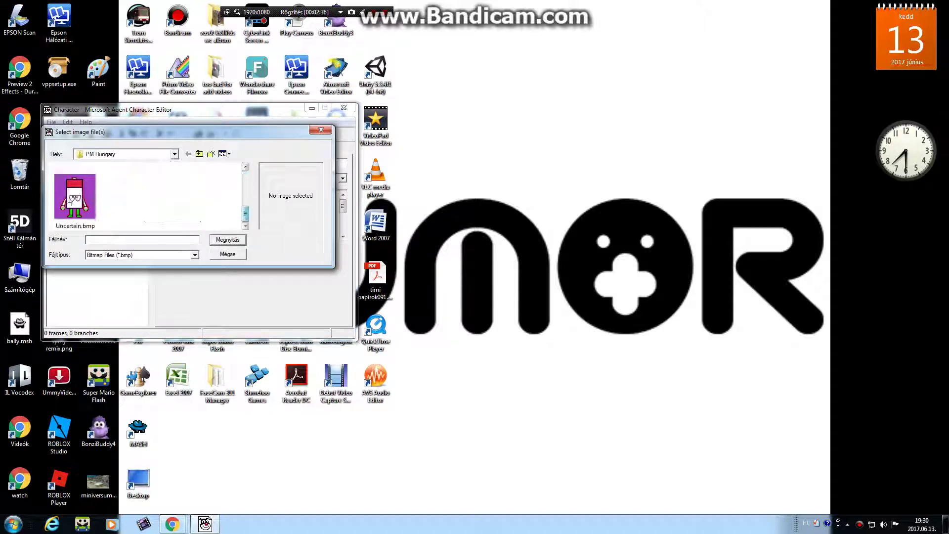
{"action": "double_click", "coordinate": [74, 197]}
Step: Add an animation named Show and create its frame from the image Normal.bmp
{"action": "right_click", "coordinate": [88, 157]}
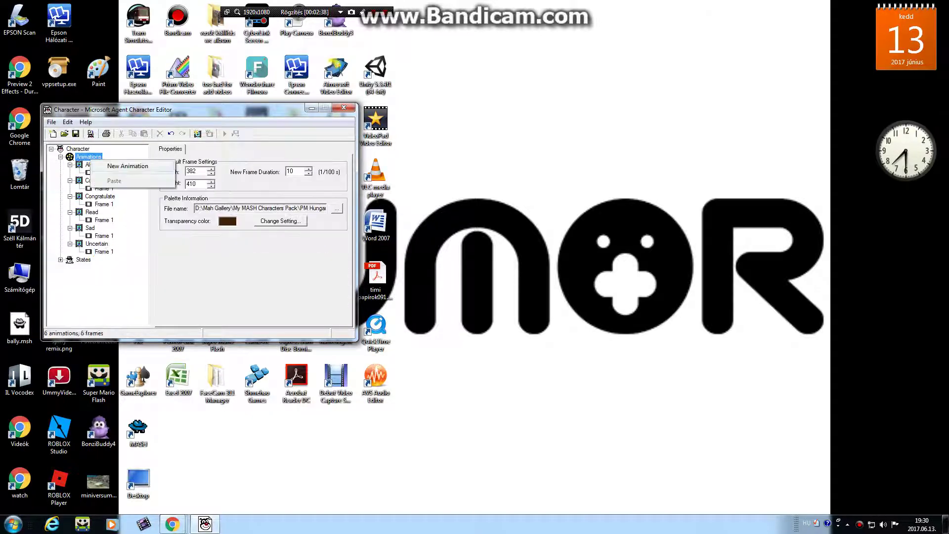
{"action": "left_click", "coordinate": [113, 169]}
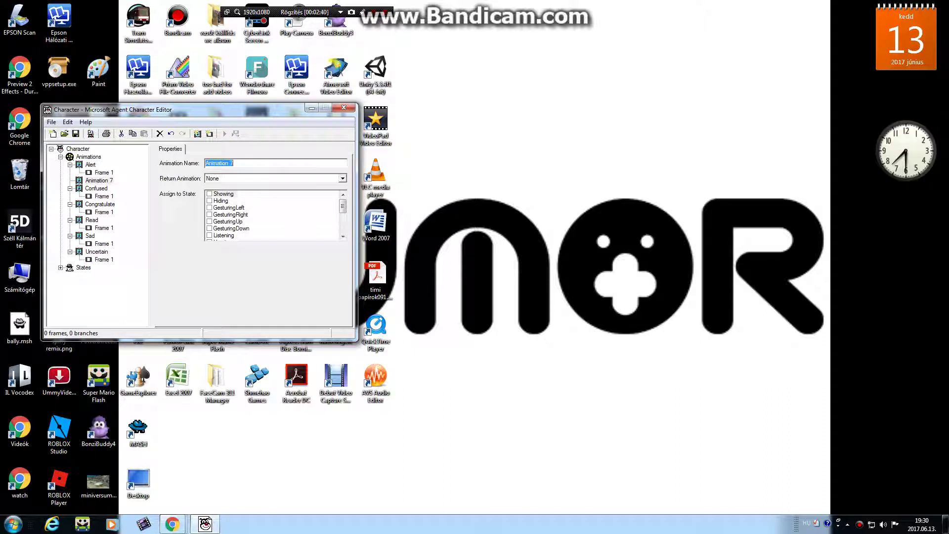
{"action": "type", "text": "Show"}
{"action": "key", "text": "Return"}
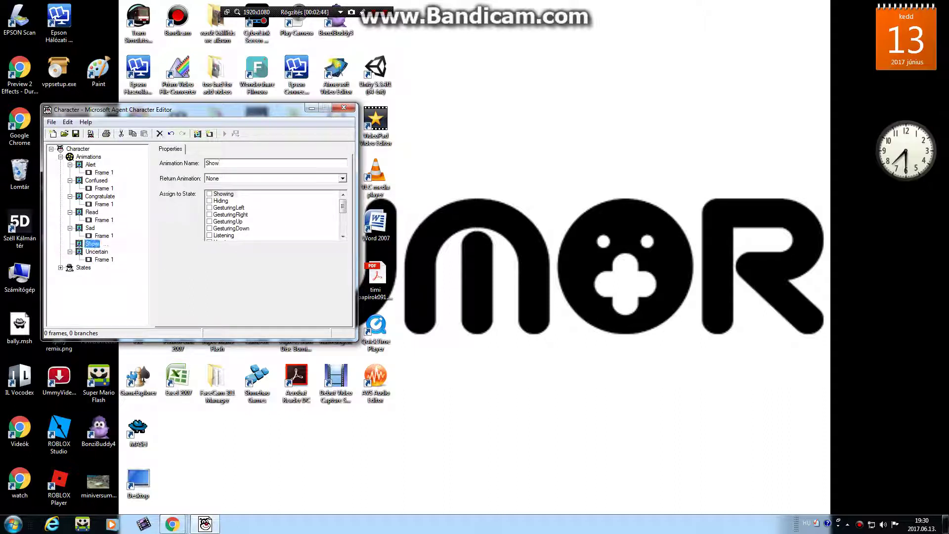
{"action": "right_click", "coordinate": [98, 245]}
{"action": "left_click", "coordinate": [141, 262]}
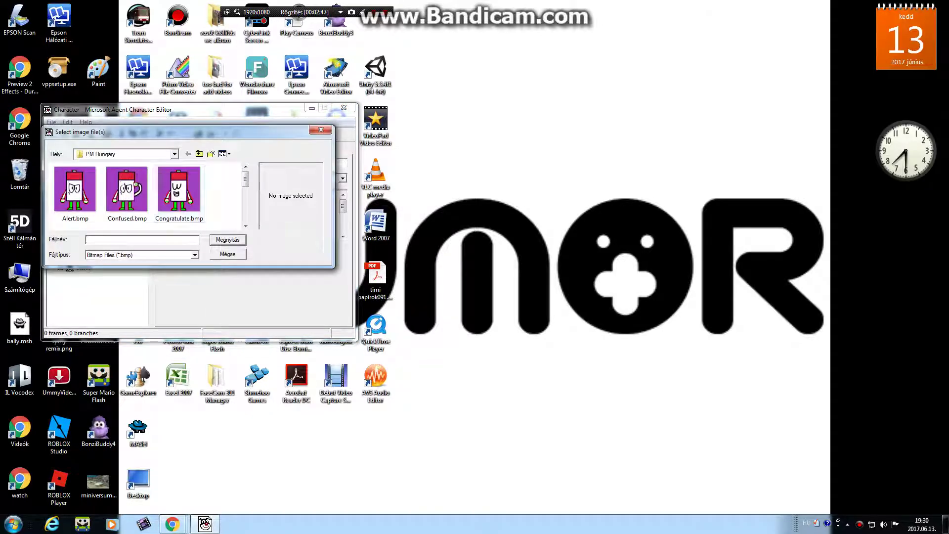
{"action": "scroll", "coordinate": [149, 195], "scroll_direction": "down", "scroll_amount": 3}
{"action": "double_click", "coordinate": [75, 180]}
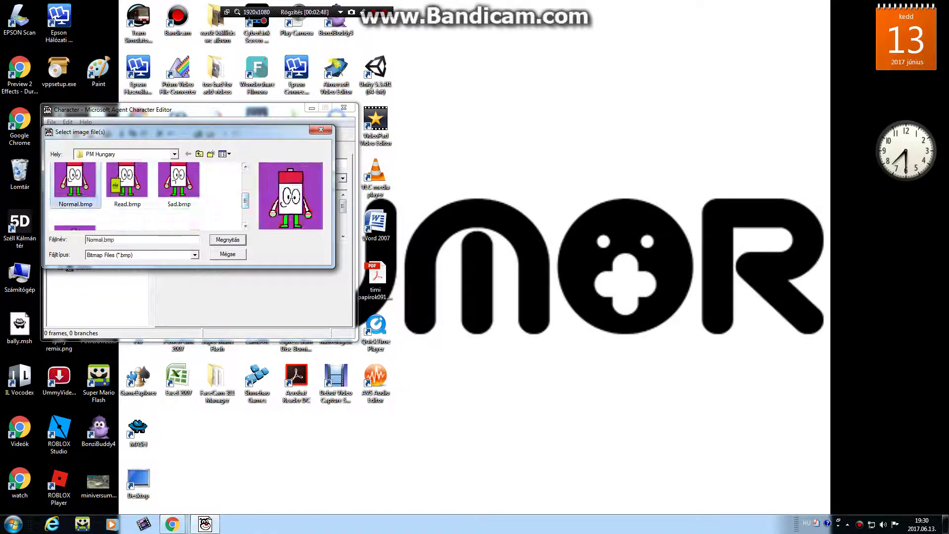
Step: Add another animation to the character and name it Hide
{"action": "right_click", "coordinate": [94, 157]}
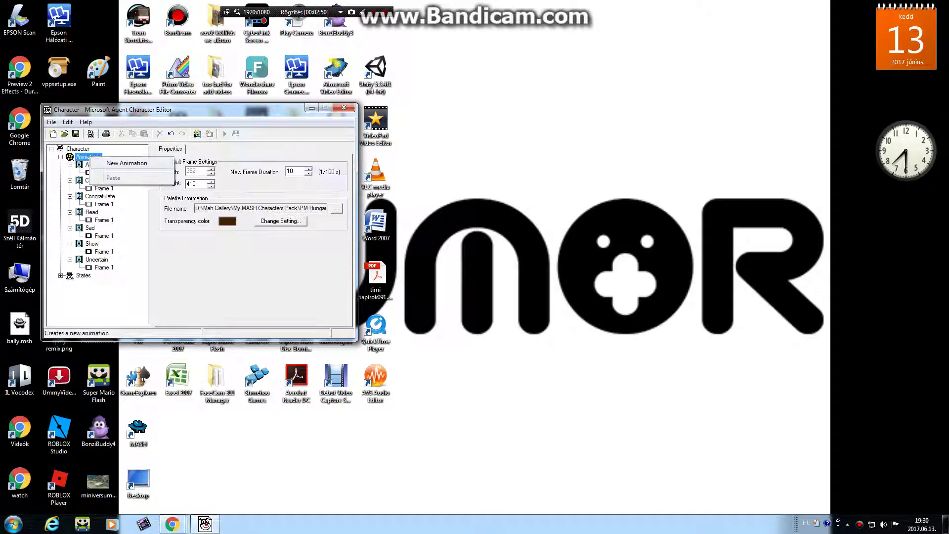
{"action": "left_click", "coordinate": [119, 164]}
{"action": "type", "text": "Hide"}
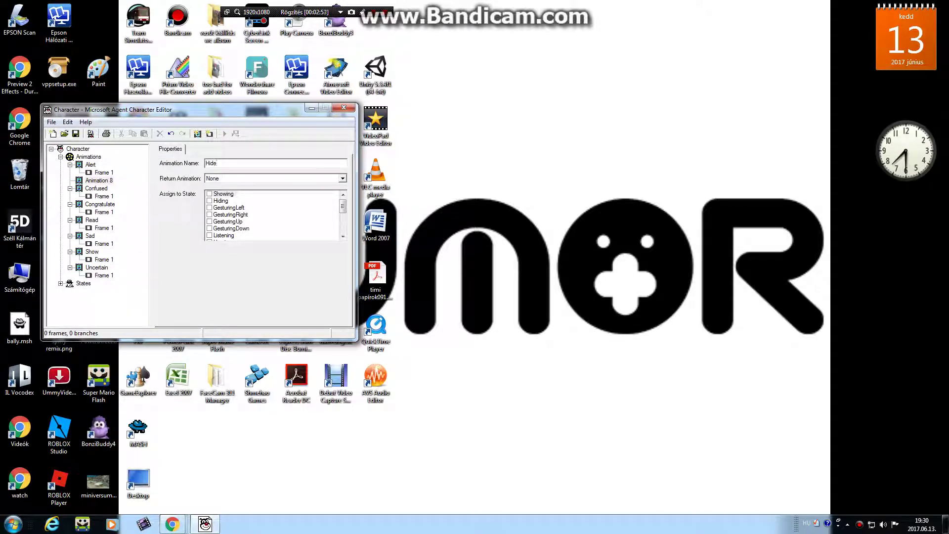
Step: Assign the Show animation to the Showing state and the Hide animation to the Hiding state
{"action": "left_click", "coordinate": [92, 251]}
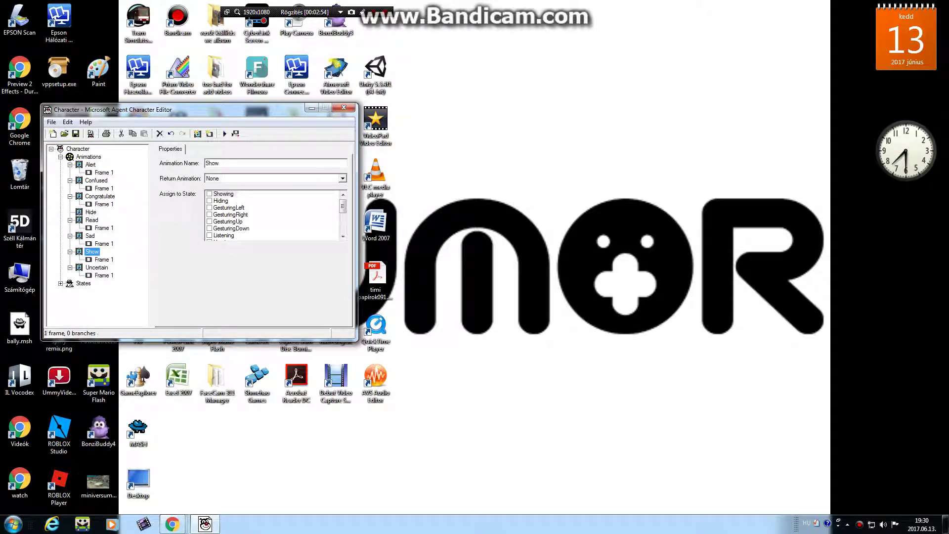
{"action": "left_click", "coordinate": [209, 193]}
{"action": "left_click", "coordinate": [90, 164]}
{"action": "left_click", "coordinate": [91, 211]}
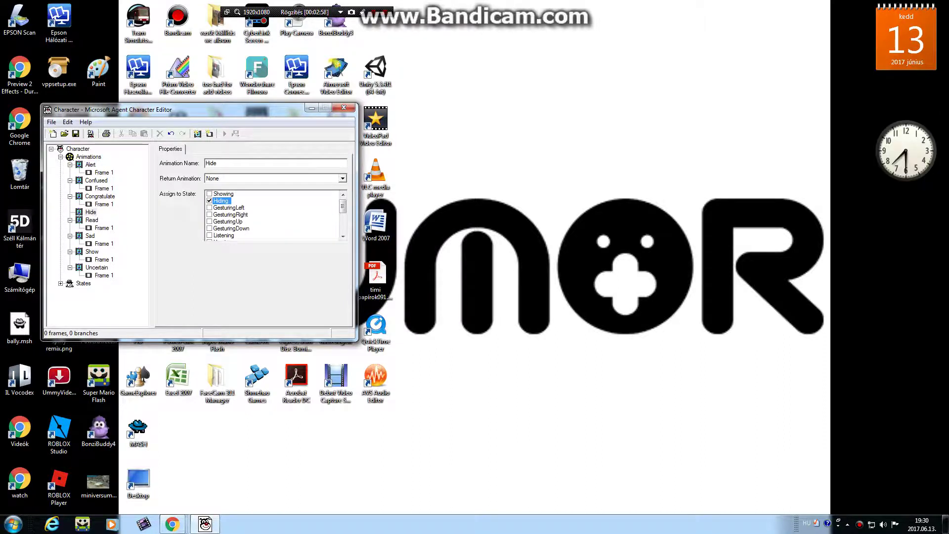
Step: Create the Hide animation's frame from the image Normal.bmp
{"action": "right_click", "coordinate": [89, 212]}
{"action": "left_click", "coordinate": [101, 226]}
{"action": "scroll", "coordinate": [148, 195], "scroll_direction": "down", "scroll_amount": 5}
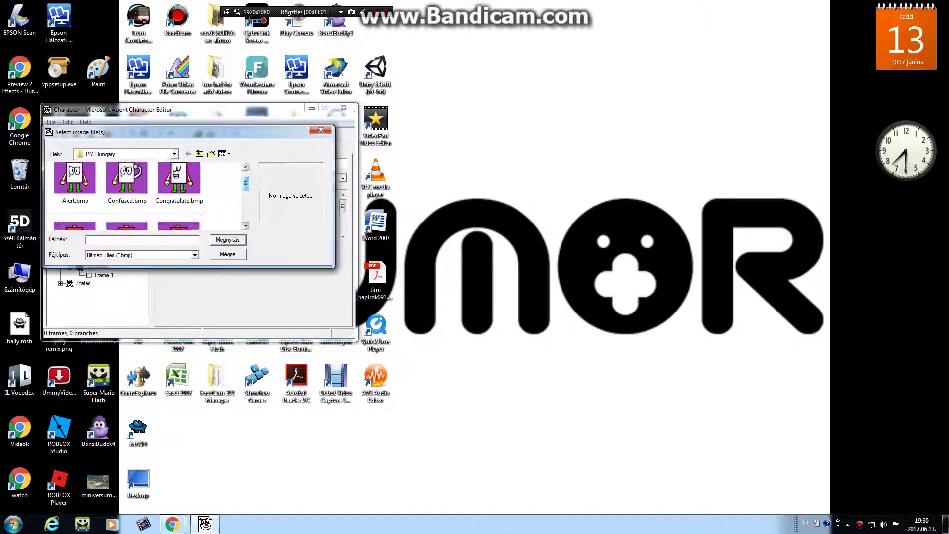
{"action": "double_click", "coordinate": [75, 174]}
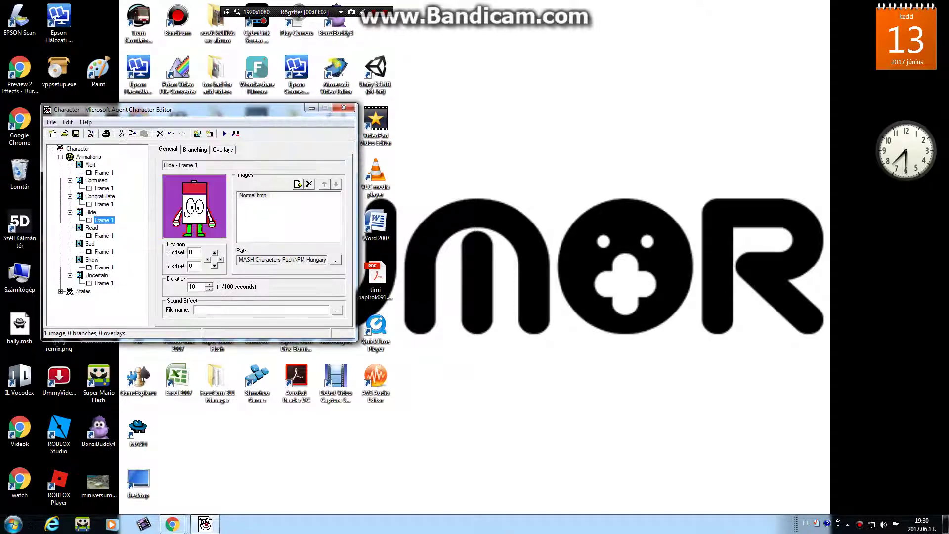
Step: Add an animation named RestPose and create its frame from the image Normal.bmp
{"action": "right_click", "coordinate": [90, 158]}
{"action": "left_click", "coordinate": [119, 166]}
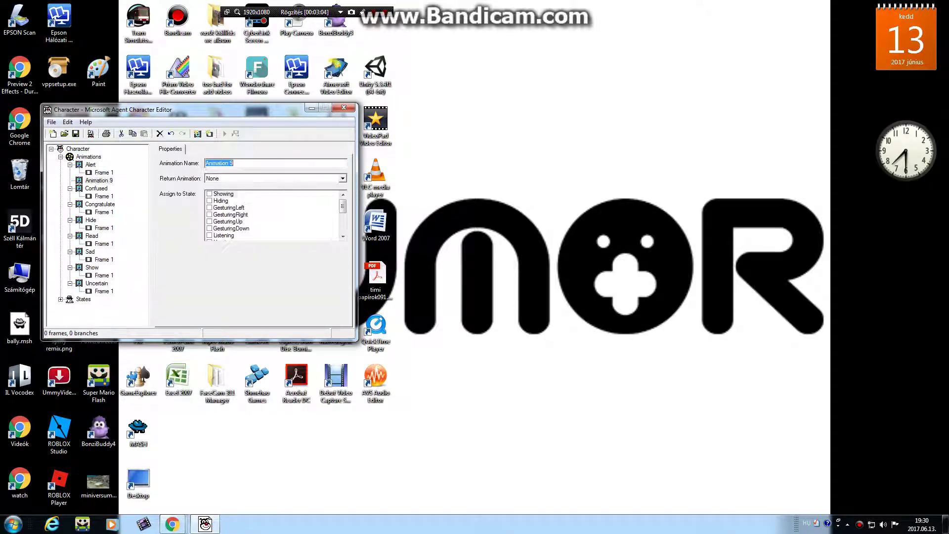
{"action": "type", "text": "RestPose"}
{"action": "key", "text": "Return"}
{"action": "right_click", "coordinate": [82, 243]}
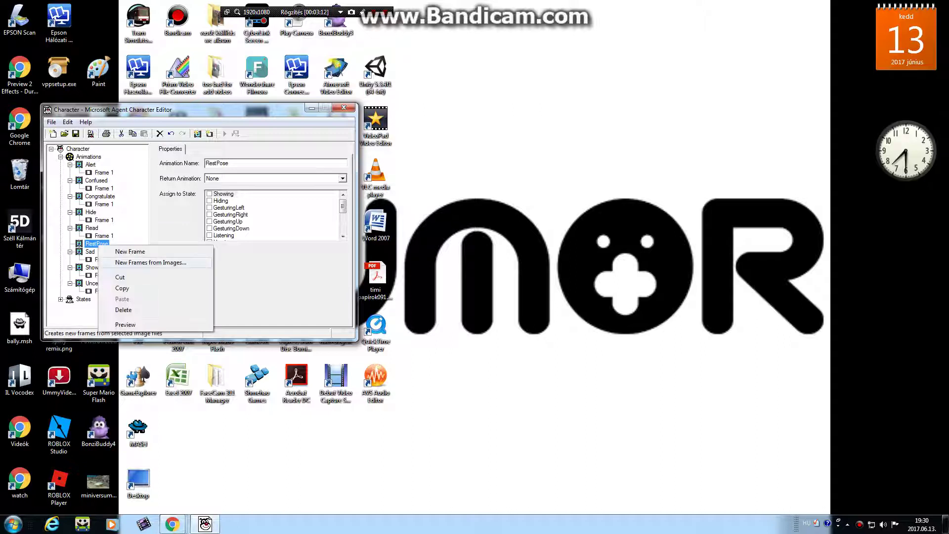
{"action": "left_click", "coordinate": [108, 259]}
{"action": "scroll", "coordinate": [148, 196], "scroll_direction": "down", "scroll_amount": 1}
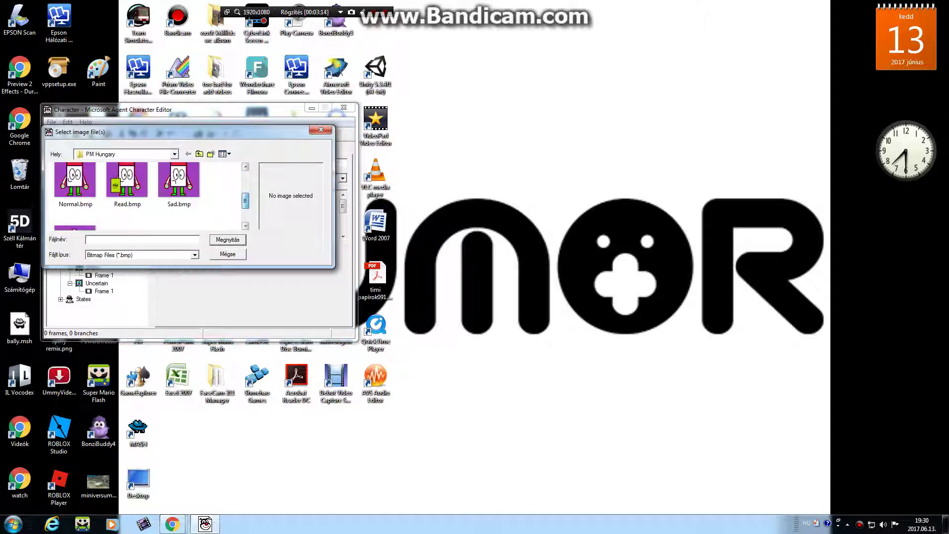
{"action": "double_click", "coordinate": [75, 183]}
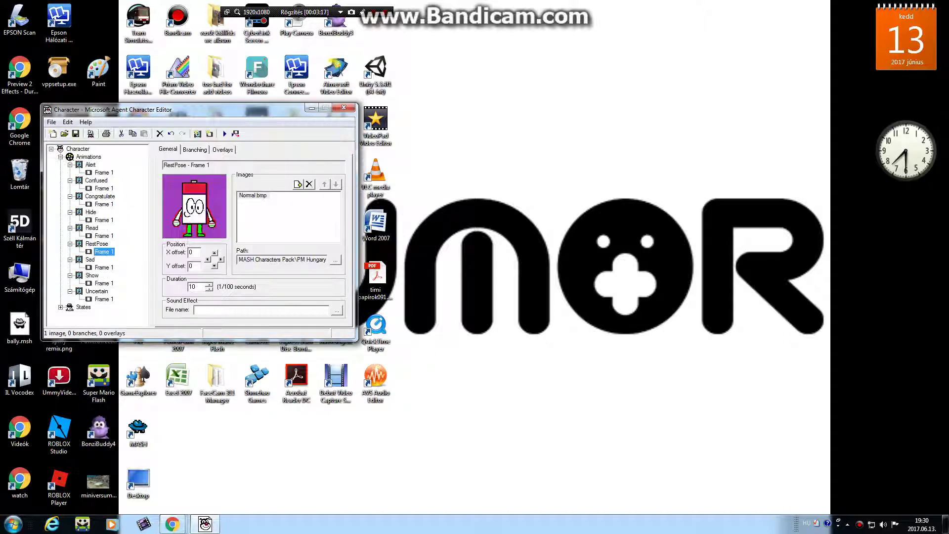
Step: Check the Read animation's frame and the default frame and palette settings of the whole Animations group
{"action": "left_click", "coordinate": [103, 236]}
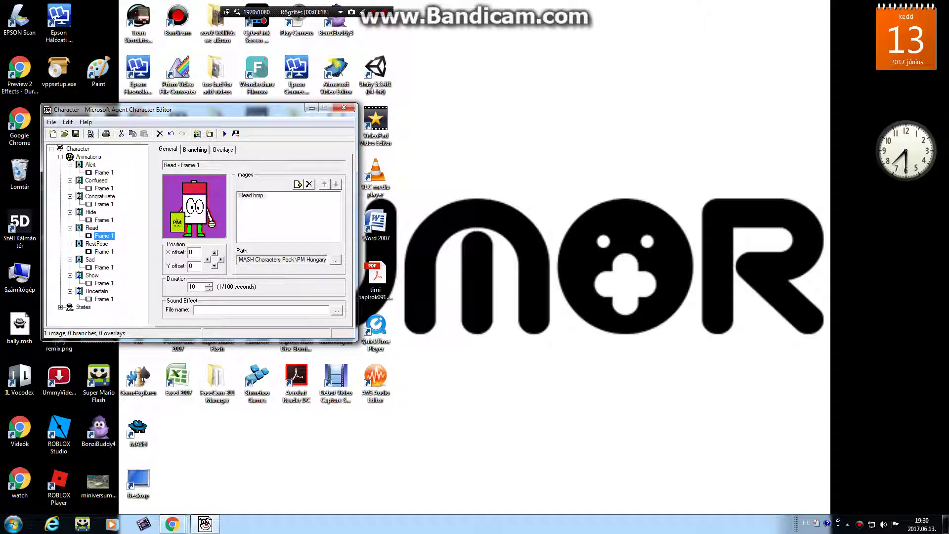
{"action": "left_click", "coordinate": [89, 157]}
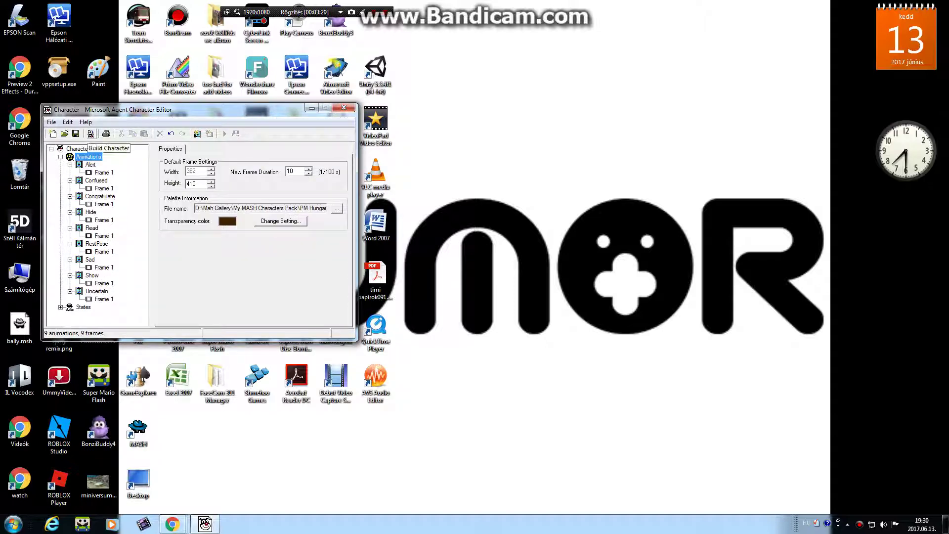
Step: Save the definition as PM_Hungary.acd on the desktop and build the compressed PM_Hungary.acs into C:\Windows\msagent\chars
{"action": "left_click", "coordinate": [90, 134]}
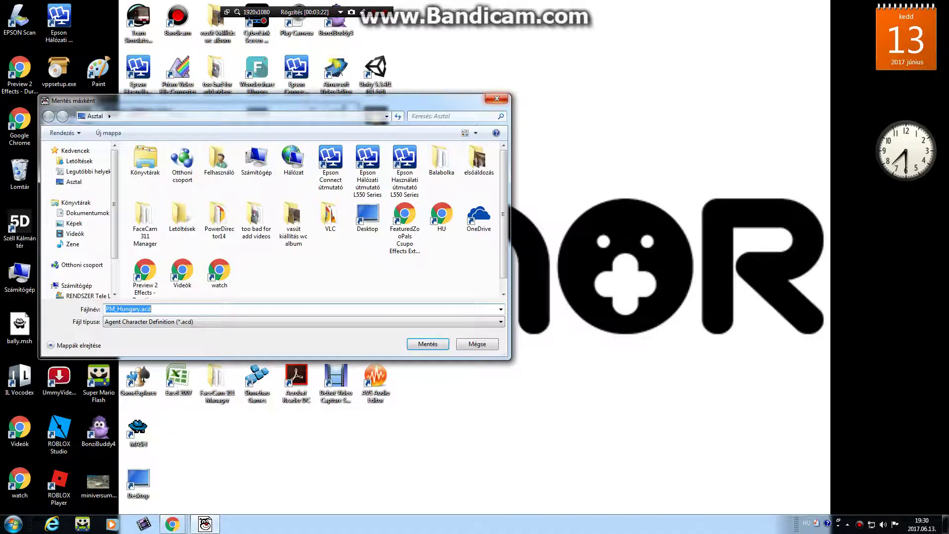
{"action": "key", "text": "Return"}
{"action": "left_click", "coordinate": [126, 147]}
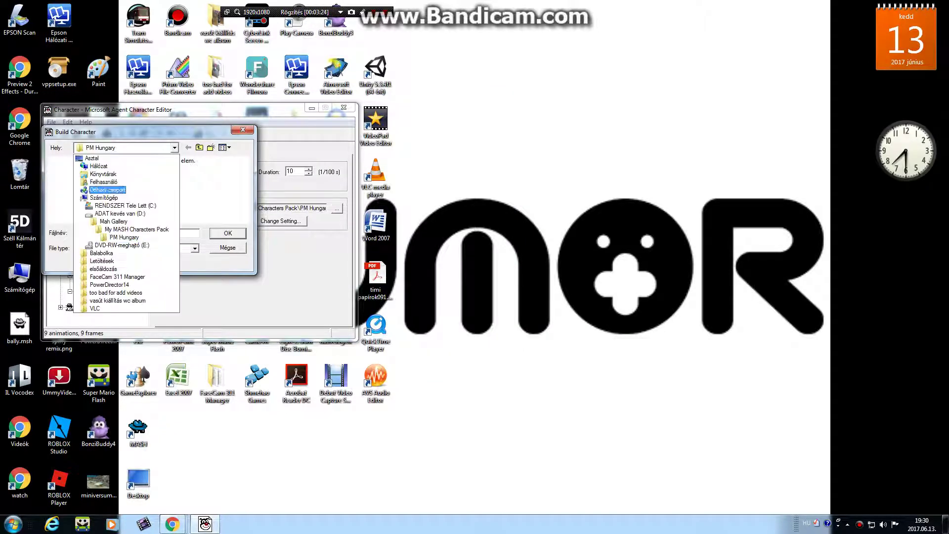
{"action": "left_click", "coordinate": [125, 206]}
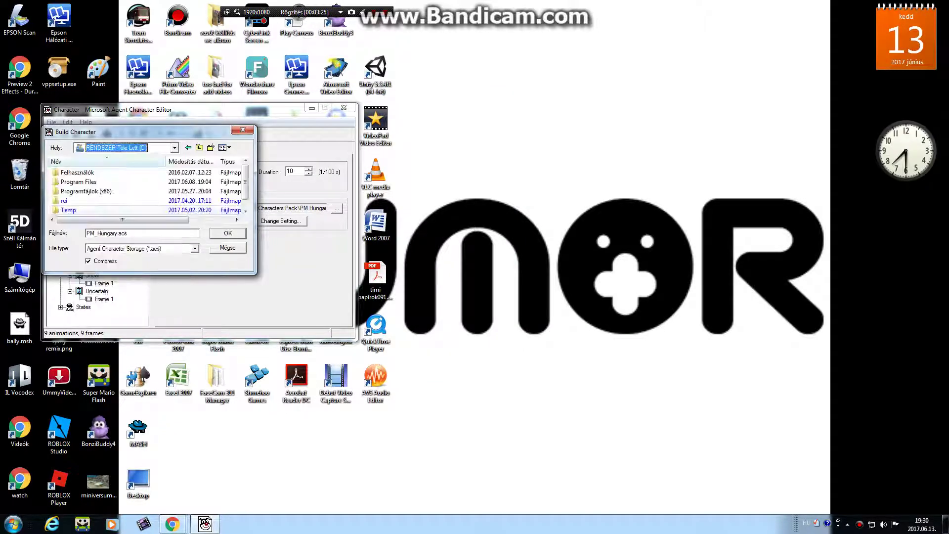
{"action": "scroll", "coordinate": [148, 190], "scroll_direction": "down", "scroll_amount": 1}
{"action": "double_click", "coordinate": [113, 211]}
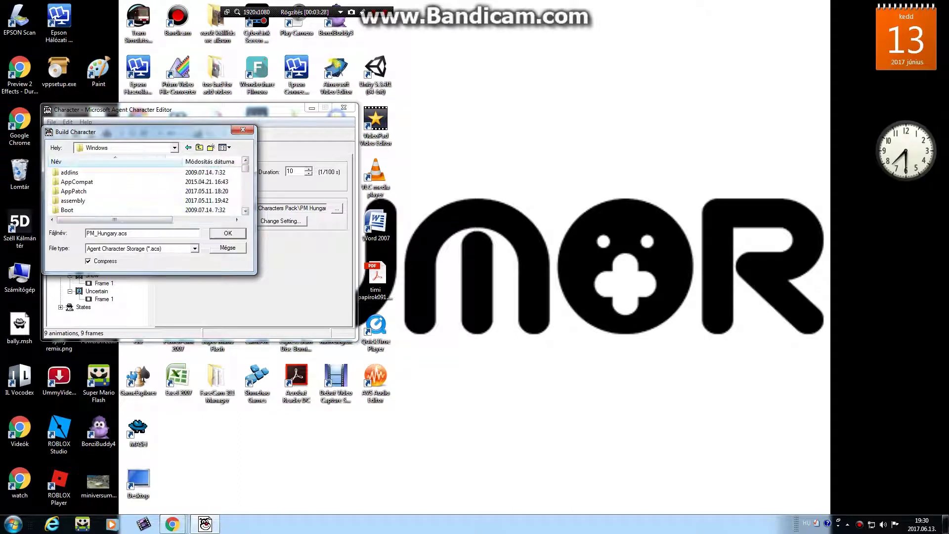
{"action": "left_click", "coordinate": [245, 210]}
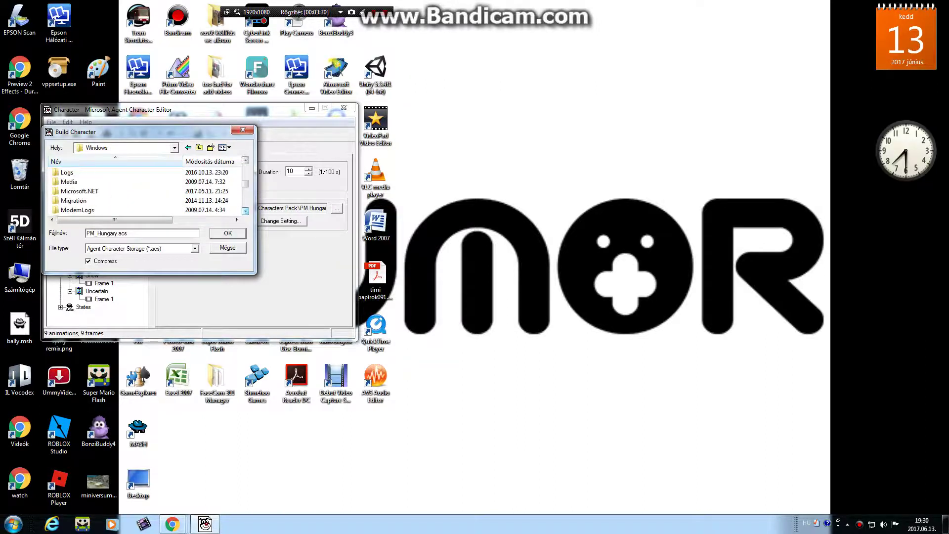
{"action": "left_click", "coordinate": [245, 210]}
{"action": "left_click", "coordinate": [72, 209]}
{"action": "double_click", "coordinate": [72, 210]}
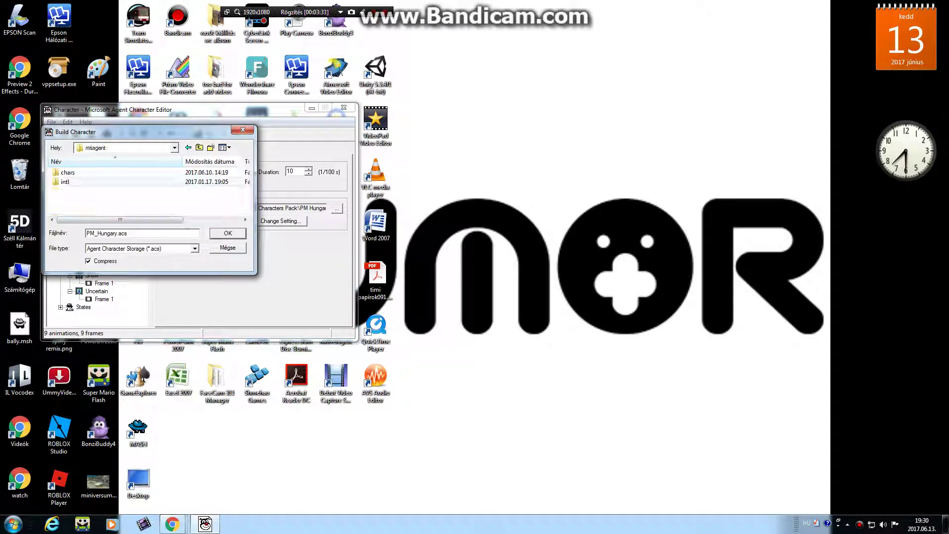
{"action": "double_click", "coordinate": [69, 172]}
{"action": "key", "text": "Return"}
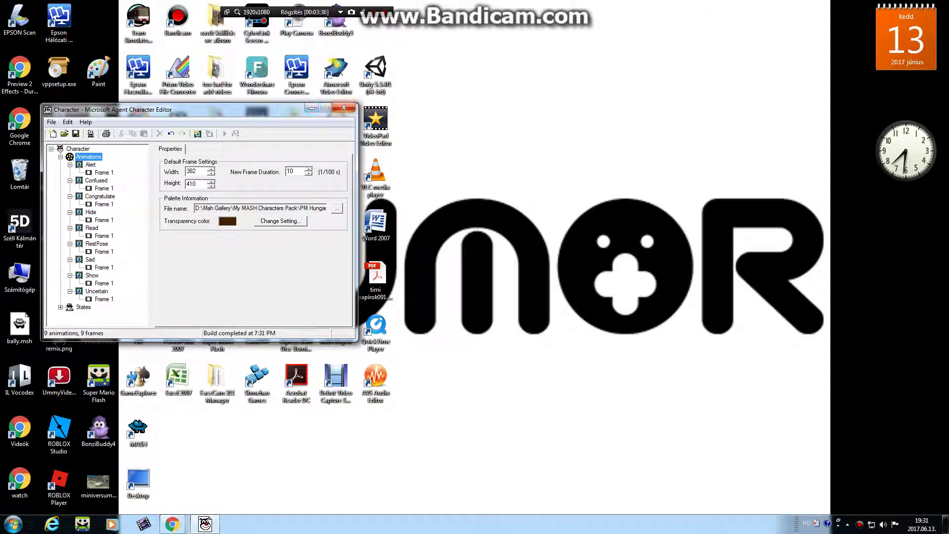
Step: Close the character editor without saving further changes and switch to the Chrome window with the Gumbino video, maximized
{"action": "left_click", "coordinate": [344, 108]}
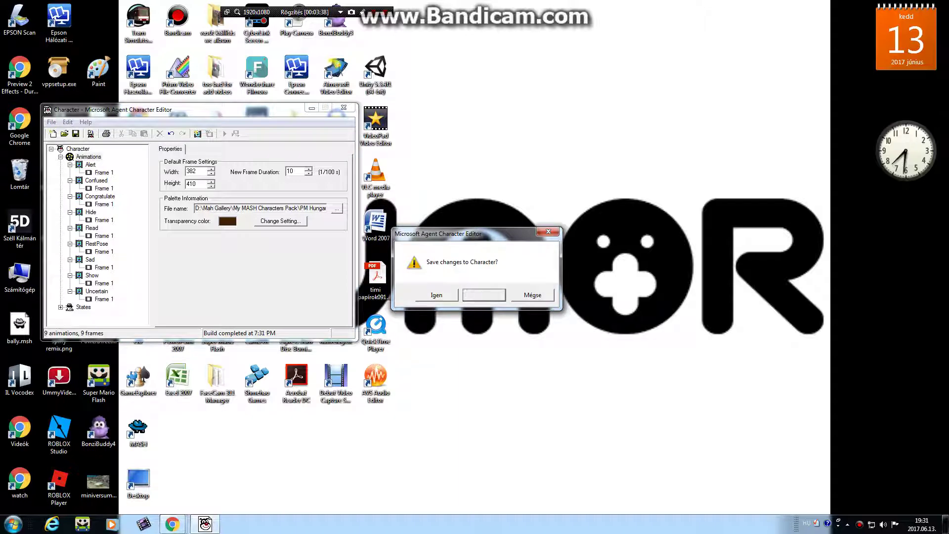
{"action": "left_click", "coordinate": [483, 294]}
{"action": "mouse_move", "coordinate": [172, 524]}
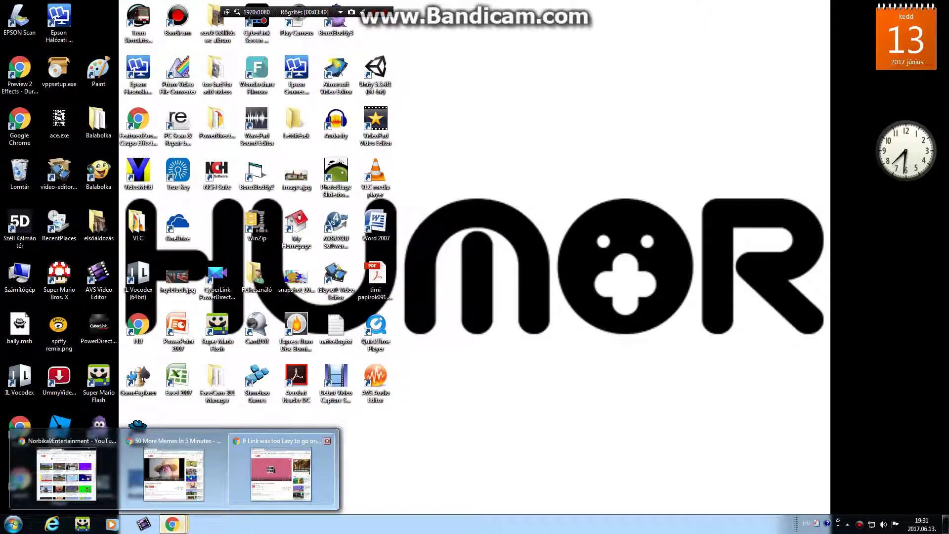
{"action": "left_click", "coordinate": [281, 472]}
{"action": "left_click", "coordinate": [889, 46]}
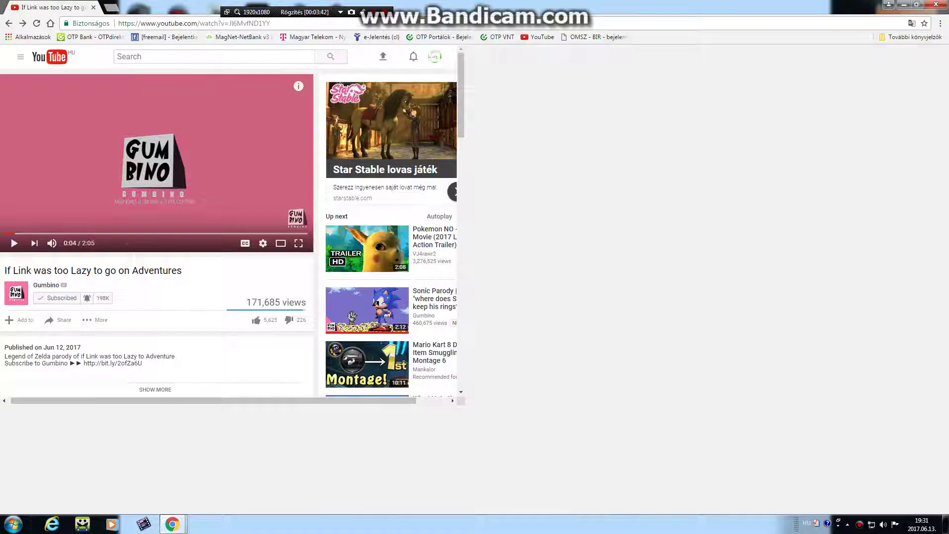
Step: Search Google for mediafire in a new browser tab and open the MediaFire site
{"action": "left_click", "coordinate": [112, 7]}
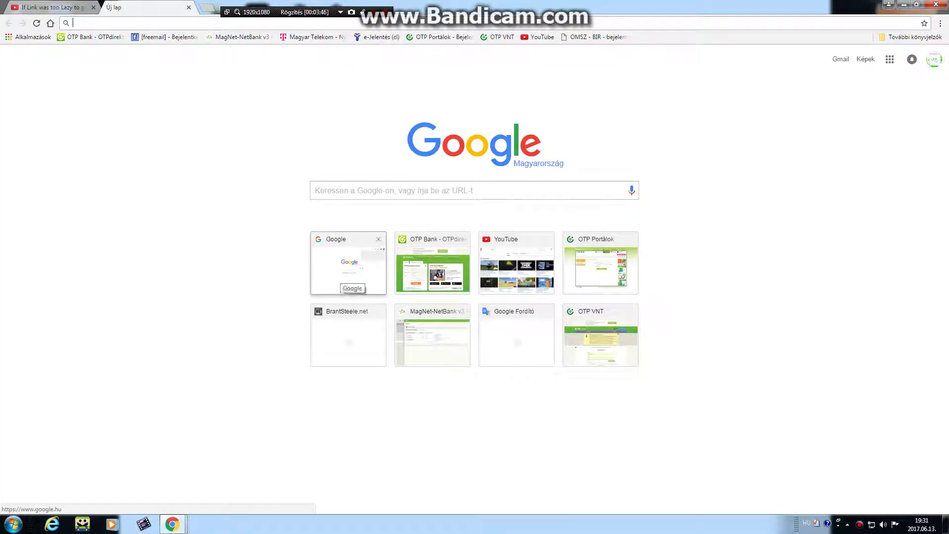
{"action": "left_click", "coordinate": [347, 277]}
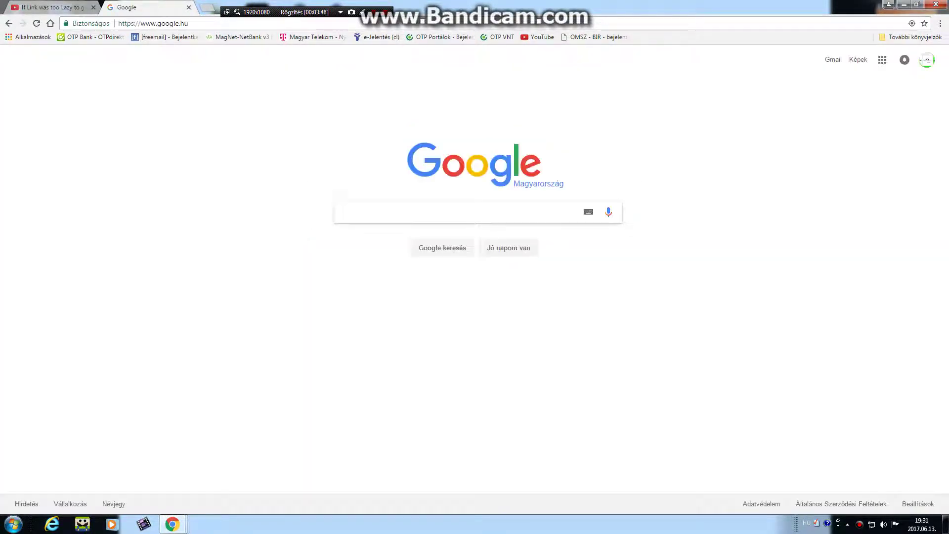
{"action": "type", "text": "media"}
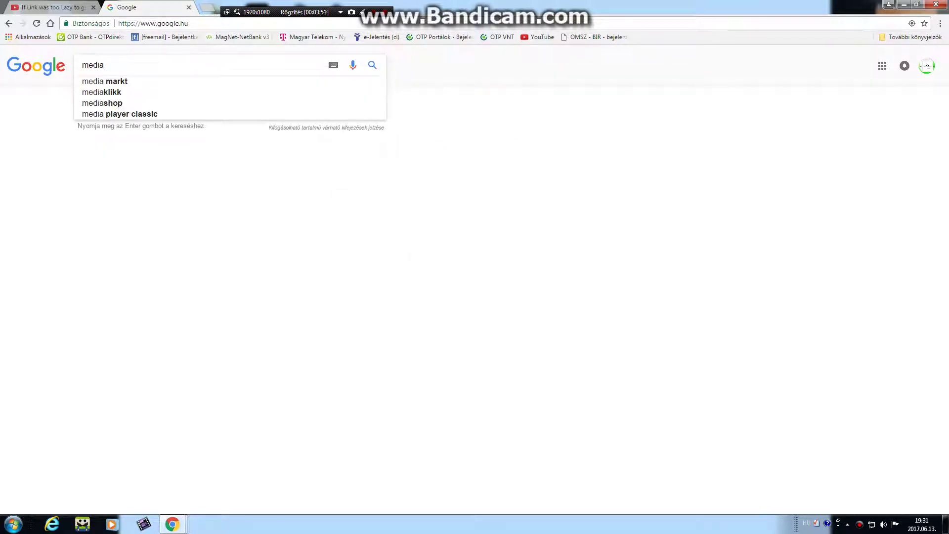
{"action": "type", "text": "fire"}
{"action": "key", "text": "Return"}
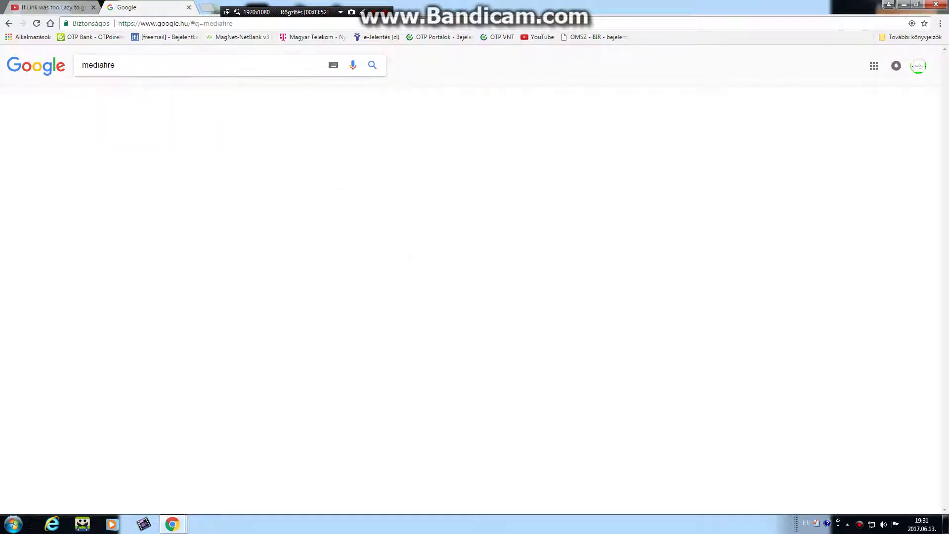
{"action": "left_click", "coordinate": [101, 136]}
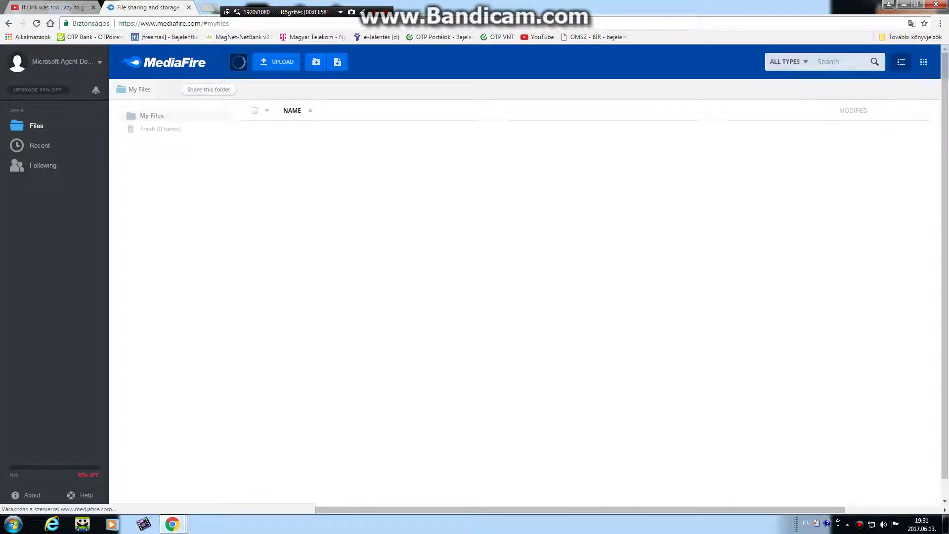
Step: Upload PM_Hungary.acs from C:\Windows\msagent\chars on the computer to My Files in MediaFire
{"action": "left_click", "coordinate": [276, 61]}
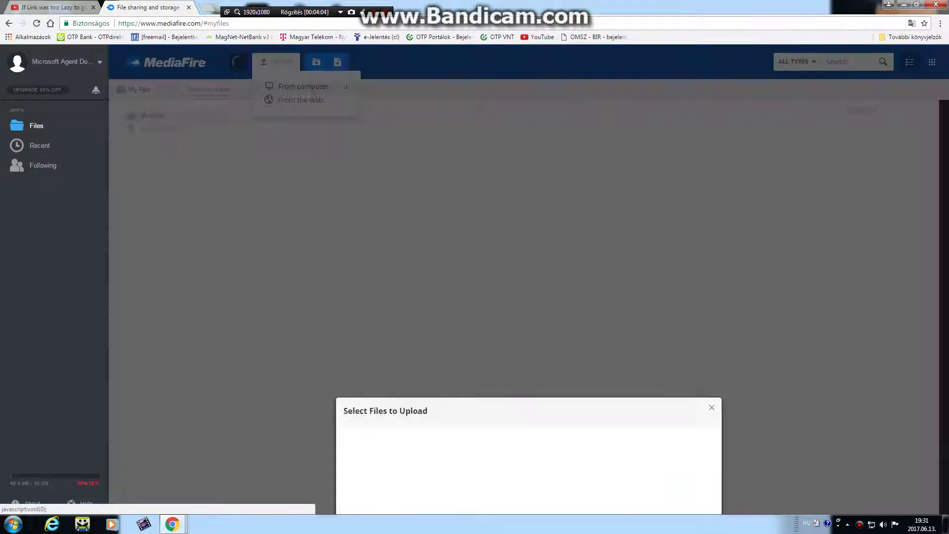
{"action": "left_click", "coordinate": [528, 267]}
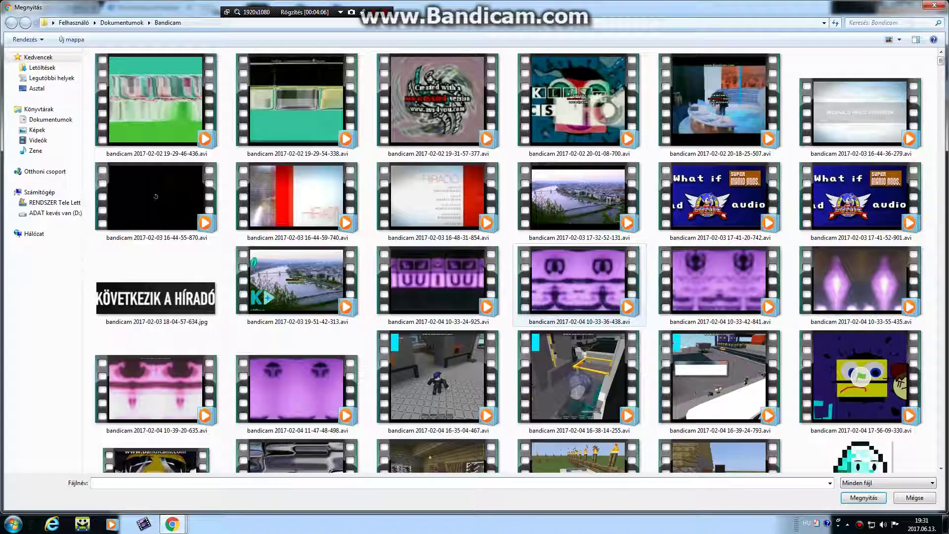
{"action": "left_click", "coordinate": [54, 213]}
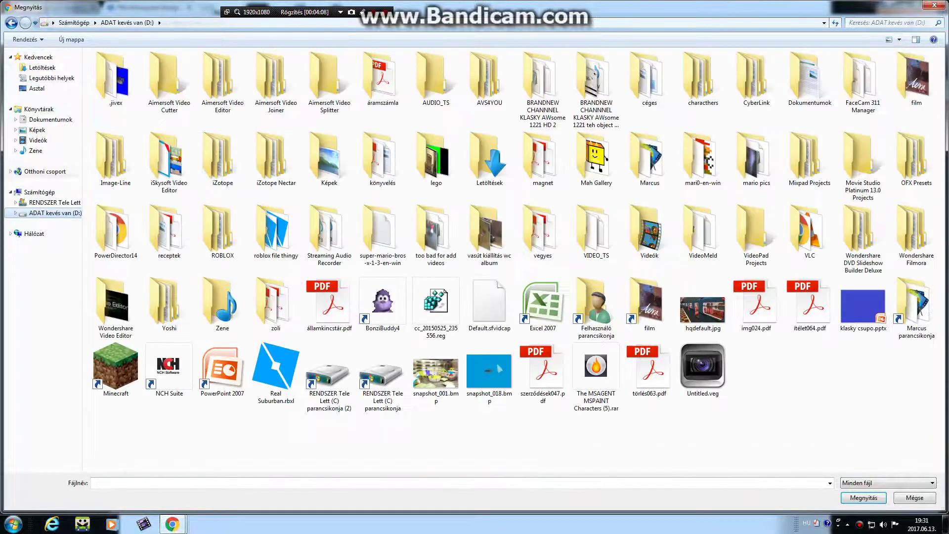
{"action": "left_click", "coordinate": [54, 203]}
{"action": "double_click", "coordinate": [111, 120]}
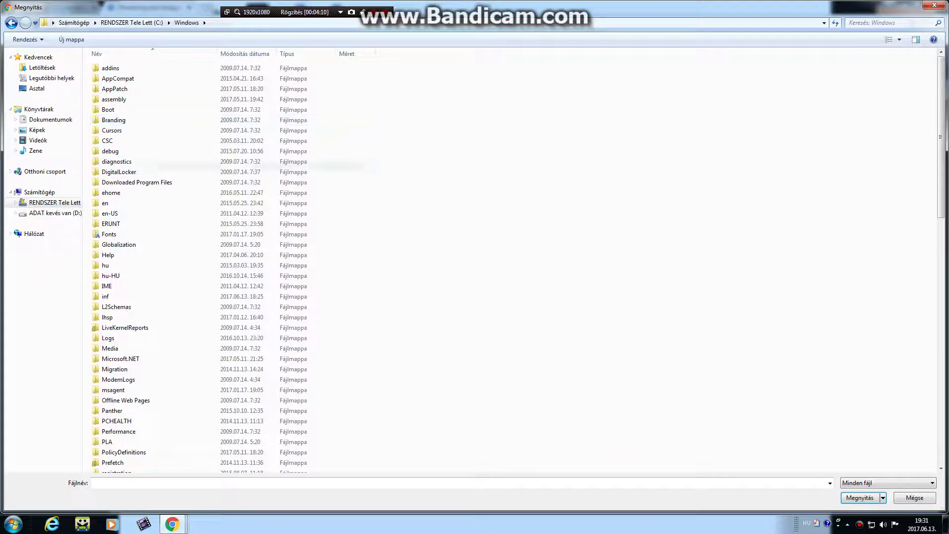
{"action": "double_click", "coordinate": [114, 390]}
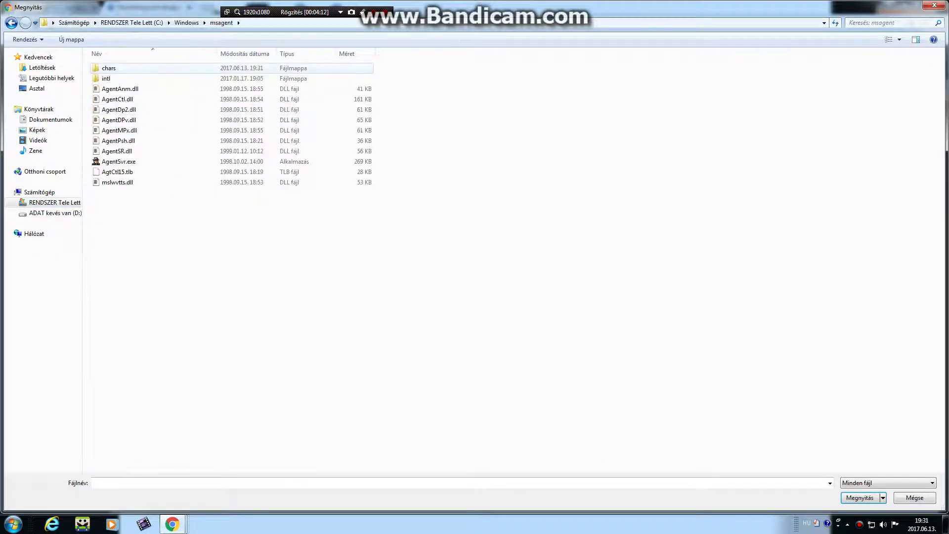
{"action": "double_click", "coordinate": [109, 68]}
{"action": "left_click", "coordinate": [909, 23]}
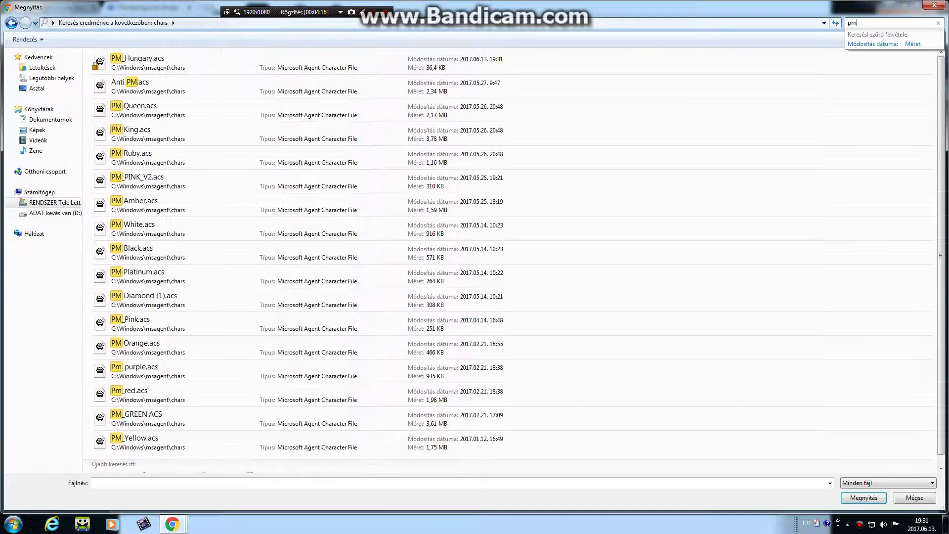
{"action": "double_click", "coordinate": [137, 63]}
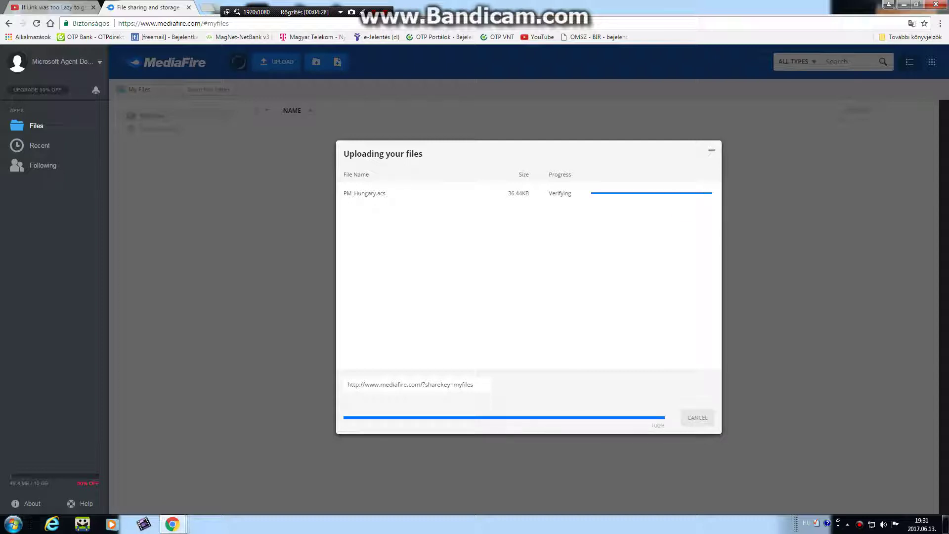
{"action": "left_click", "coordinate": [699, 396]}
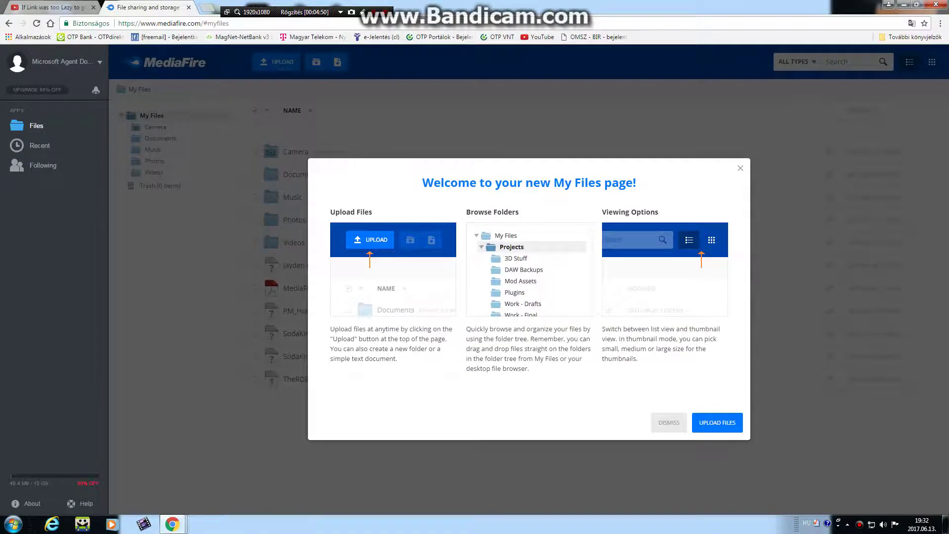
Step: Dismiss the My Files welcome message, open the download page of PM_Hungary.acs and copy its web address
{"action": "left_click", "coordinate": [740, 168]}
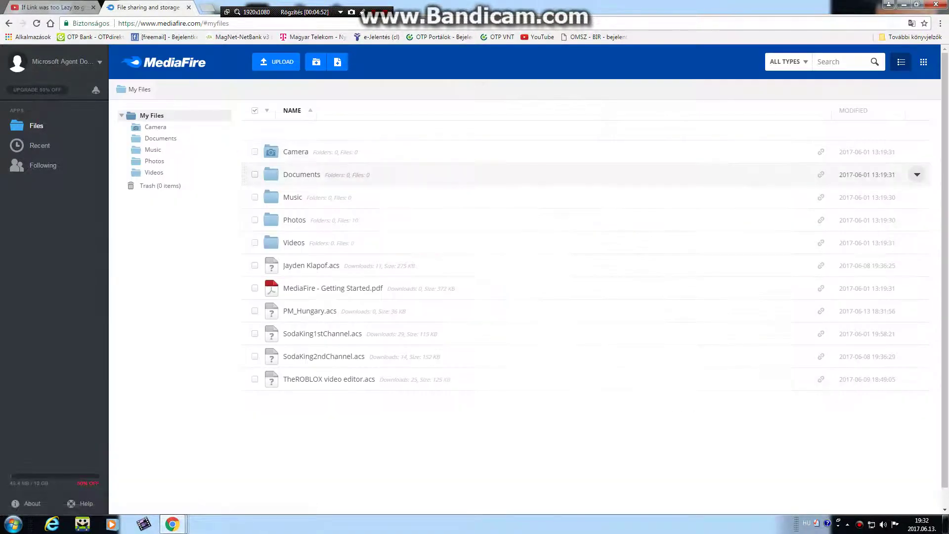
{"action": "left_click", "coordinate": [310, 311]}
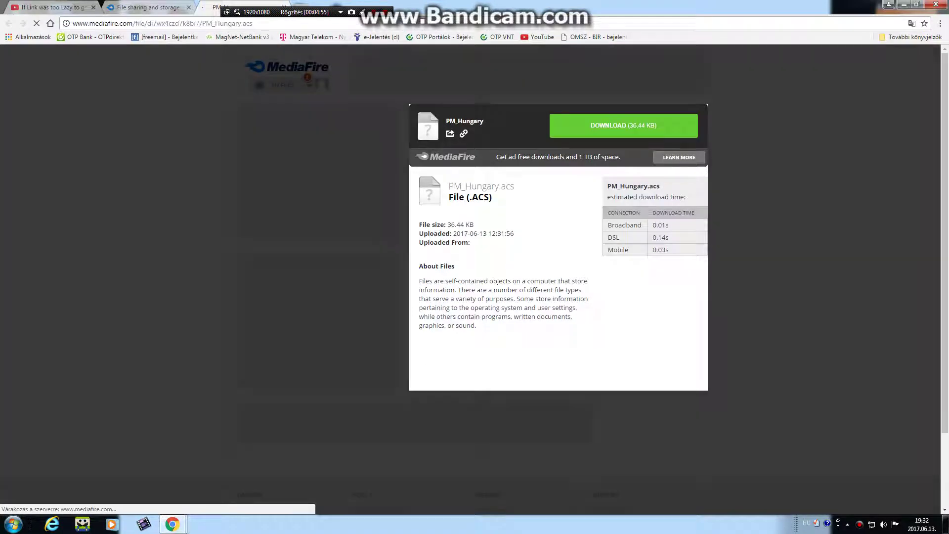
{"action": "right_click", "coordinate": [109, 23]}
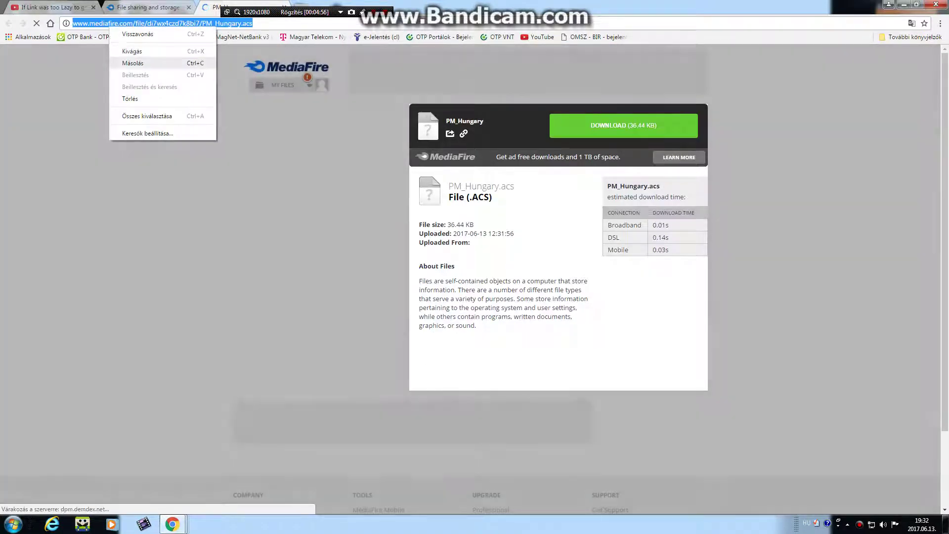
{"action": "left_click", "coordinate": [133, 63]}
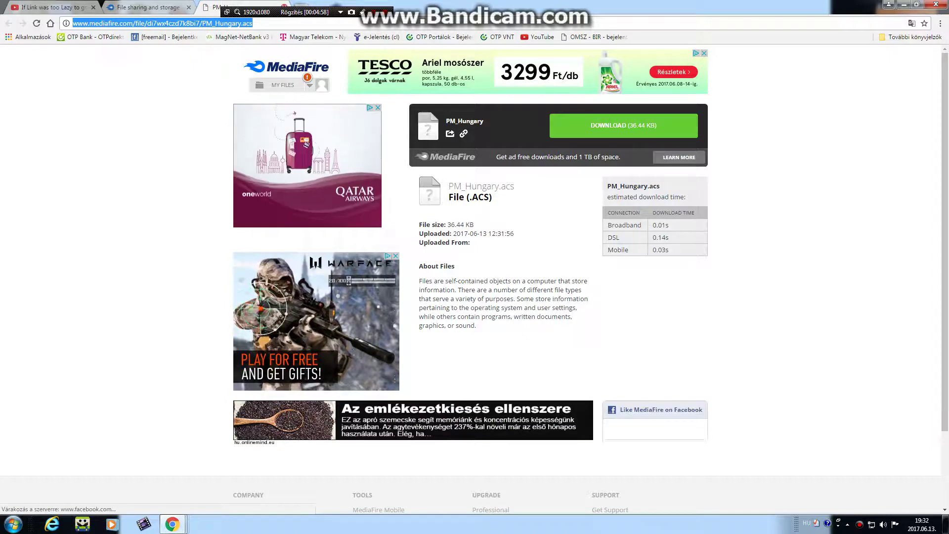
Step: Close both MediaFire tabs and return to the maximized YouTube page
{"action": "key", "text": "ctrl+w"}
{"action": "key", "text": "super+Down"}
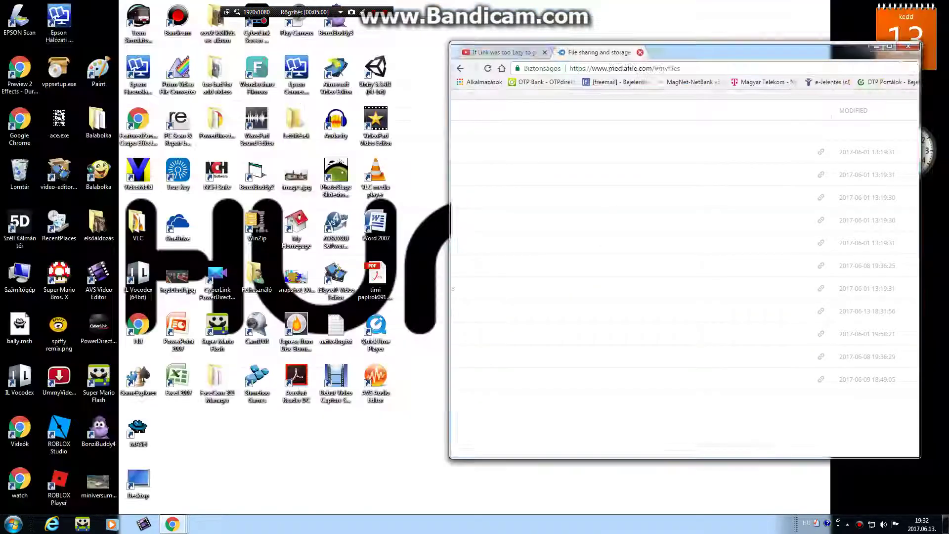
{"action": "key", "text": "ctrl+w"}
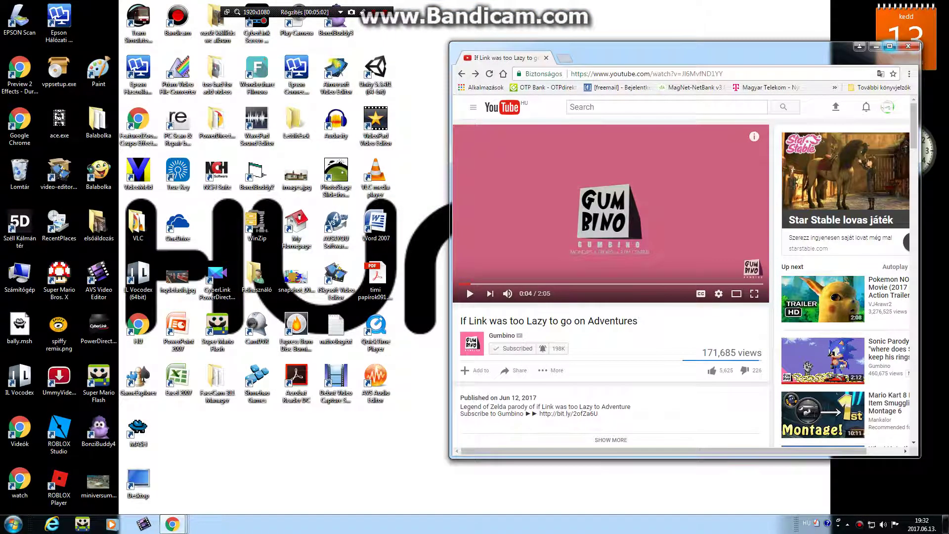
{"action": "left_click", "coordinate": [890, 46]}
Step: Open the newest upload, Villagerdale Episode 43, from the videos of the subscribed Norbika9Entertainment channel
{"action": "left_click", "coordinate": [20, 57]}
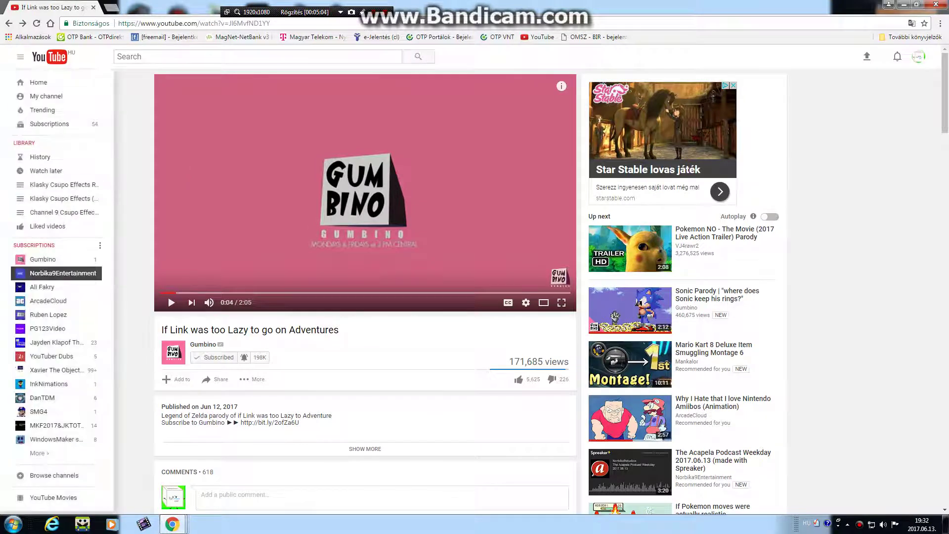
{"action": "left_click", "coordinate": [63, 273]}
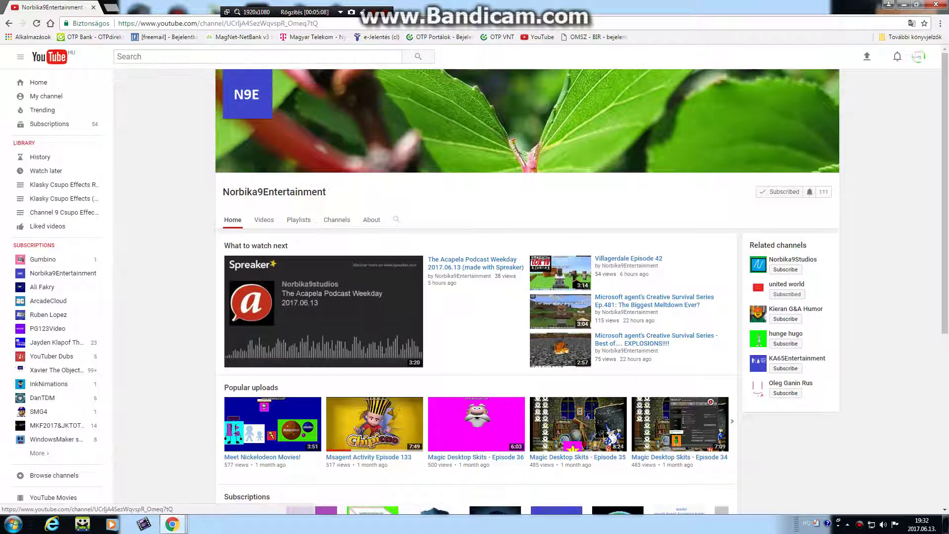
{"action": "left_click", "coordinate": [264, 219]}
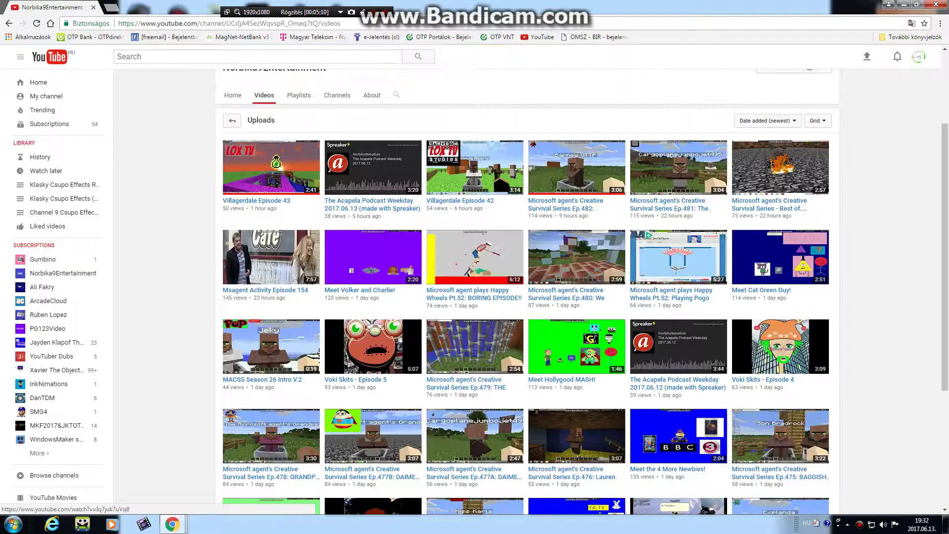
{"action": "left_click", "coordinate": [271, 168]}
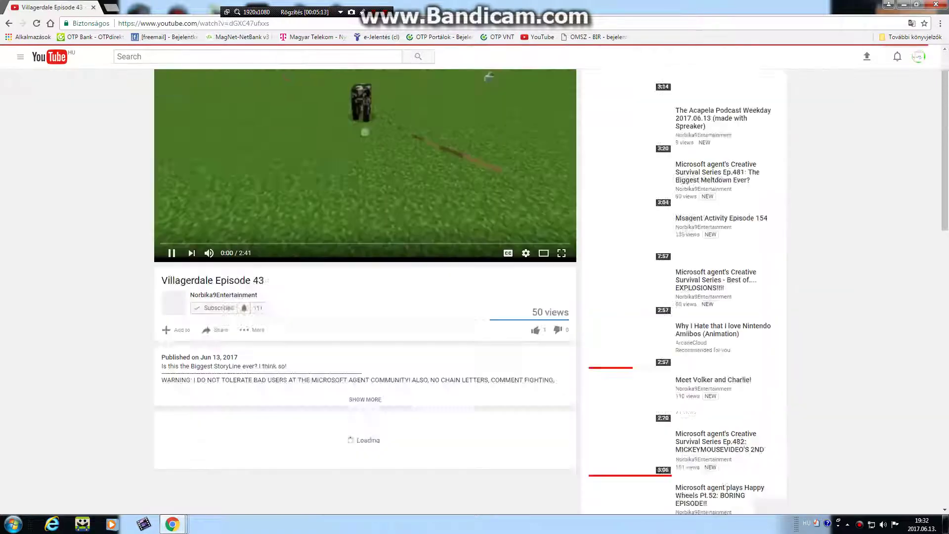
Step: Post the public comment "Link For PM Hungary:" followed by the copied MediaFire address of PM_Hungary.acs on the Villagerdale Episode 43 video
{"action": "scroll", "coordinate": [244, 250], "scroll_direction": "down", "scroll_amount": 2}
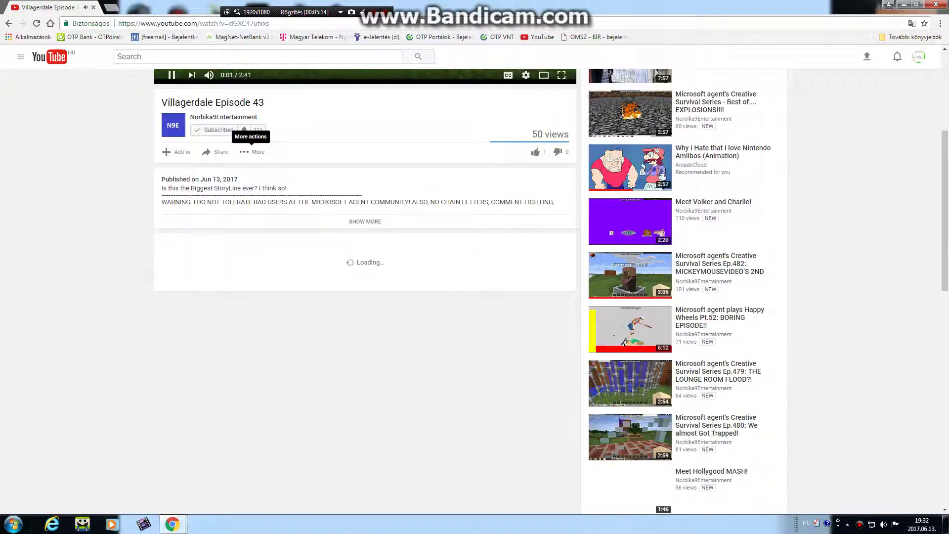
{"action": "left_click", "coordinate": [244, 268]}
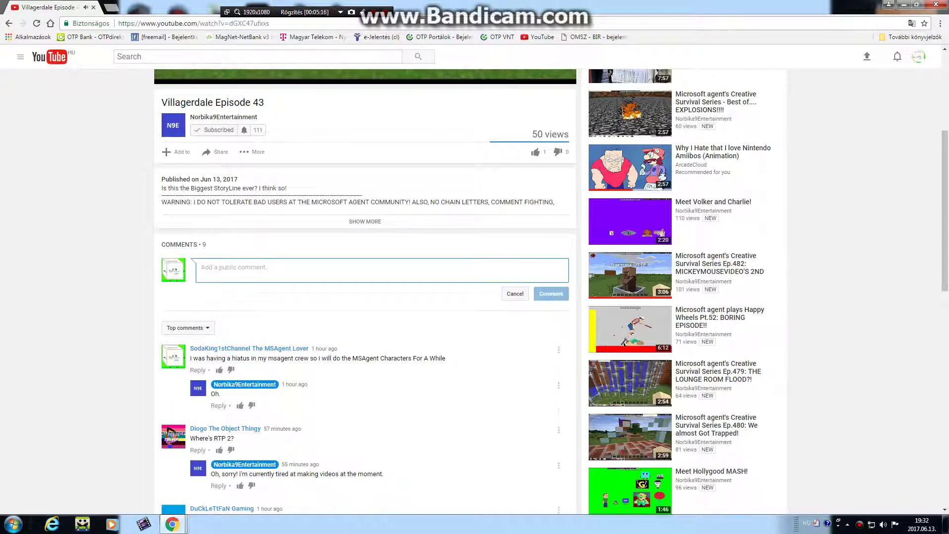
{"action": "type", "text": "Link"}
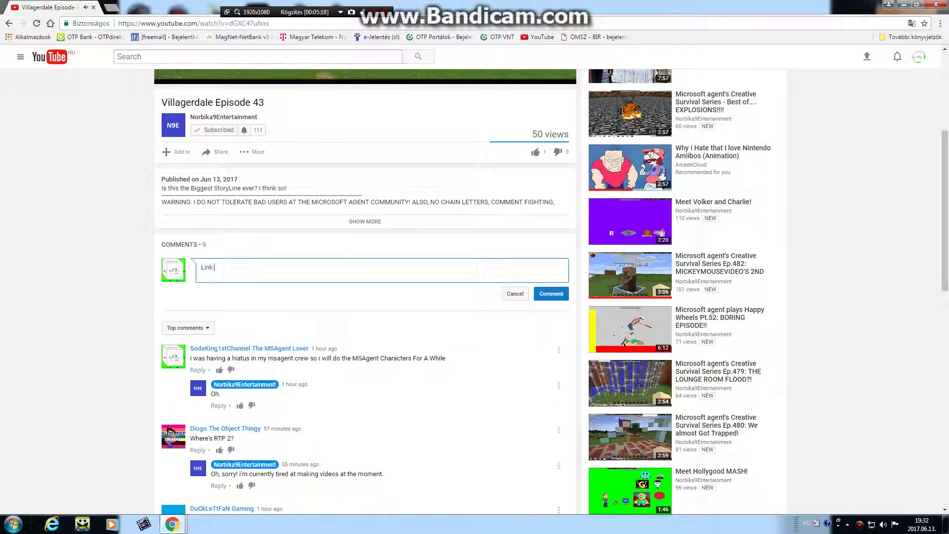
{"action": "type", "text": " Fo"}
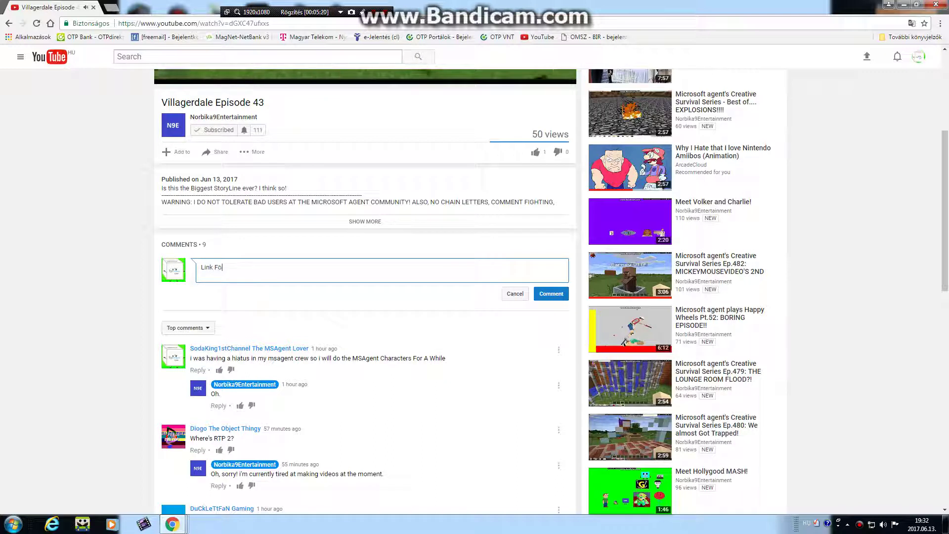
{"action": "type", "text": "r PM H"}
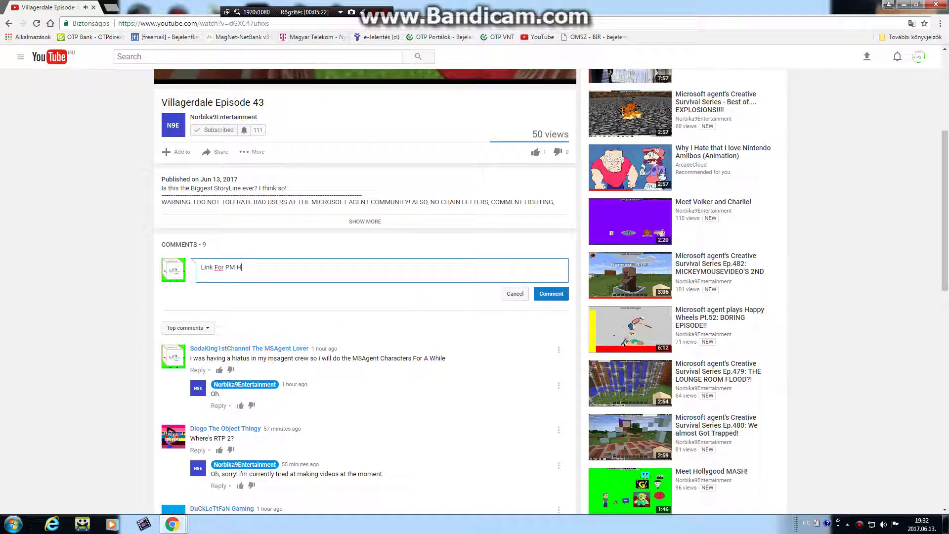
{"action": "type", "text": "ungary"}
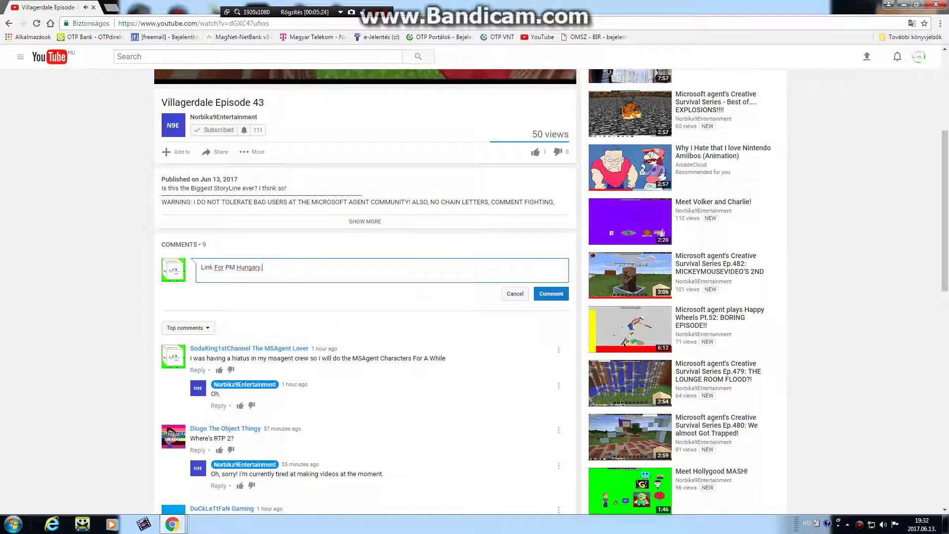
{"action": "type", "text": "."}
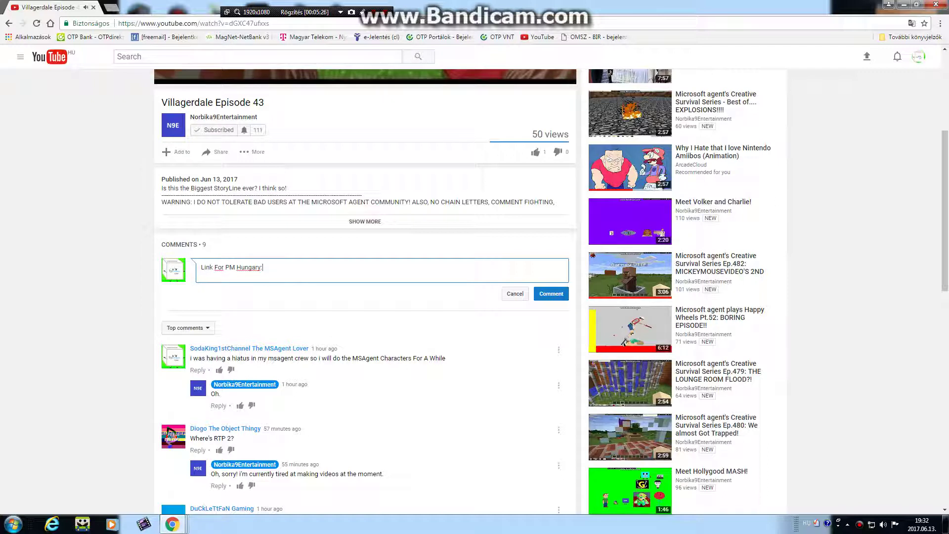
{"action": "right_click", "coordinate": [363, 274]}
{"action": "left_click", "coordinate": [386, 333]}
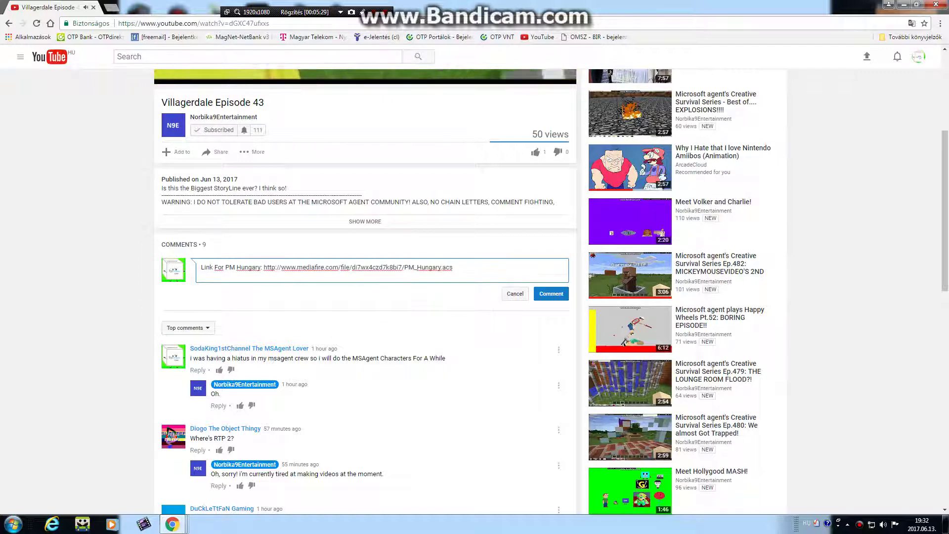
{"action": "left_click", "coordinate": [550, 293]}
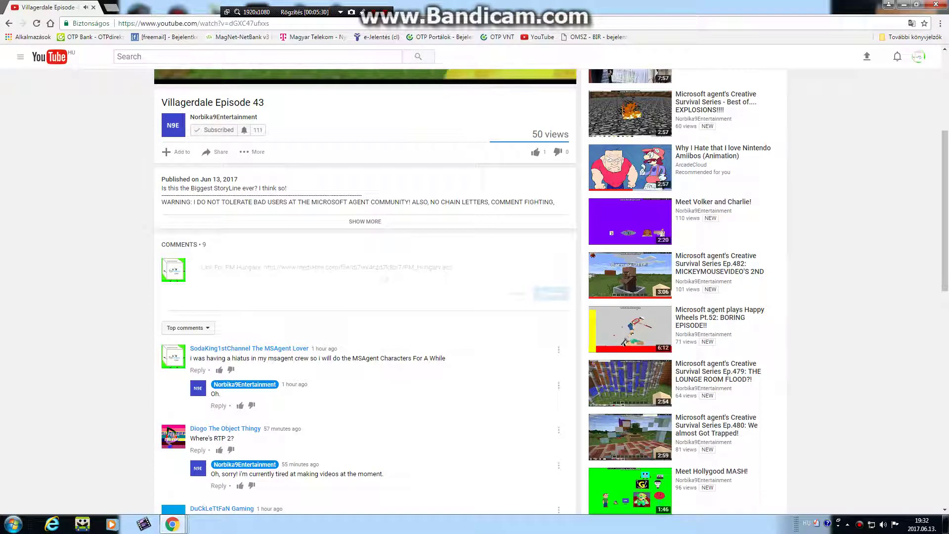